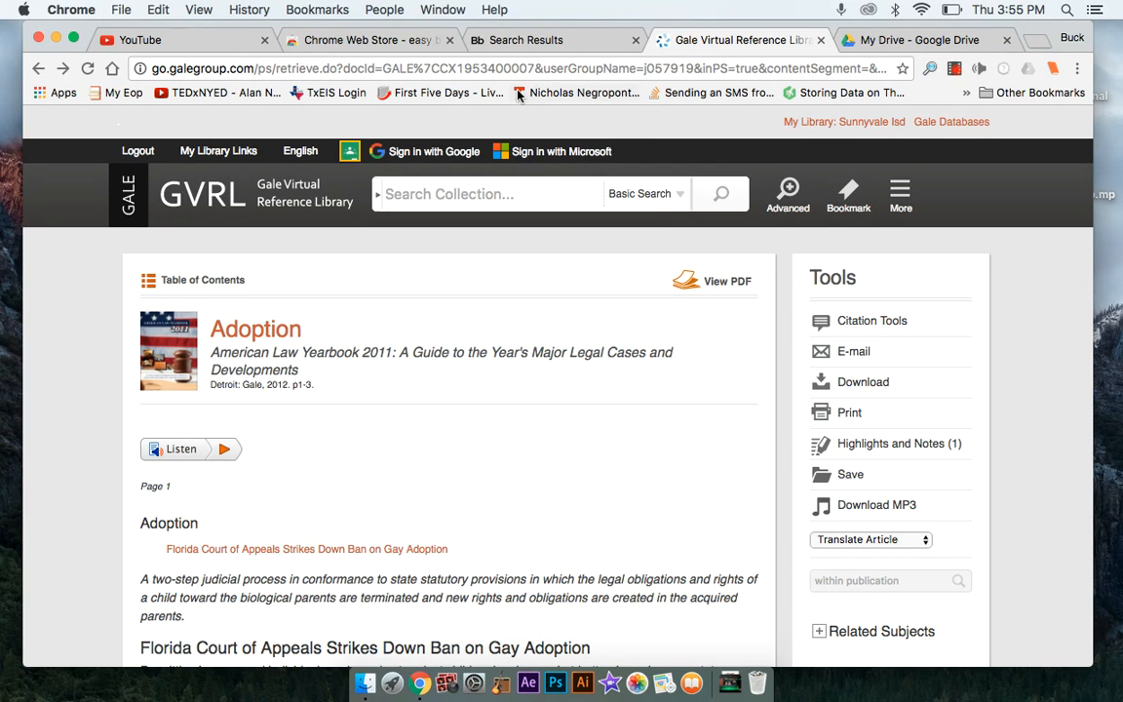
Check the EasyBib Toolbar listing in the Chrome Web Store and return to the Adoption article in Gale Virtual Reference Library
left_click(361, 40)
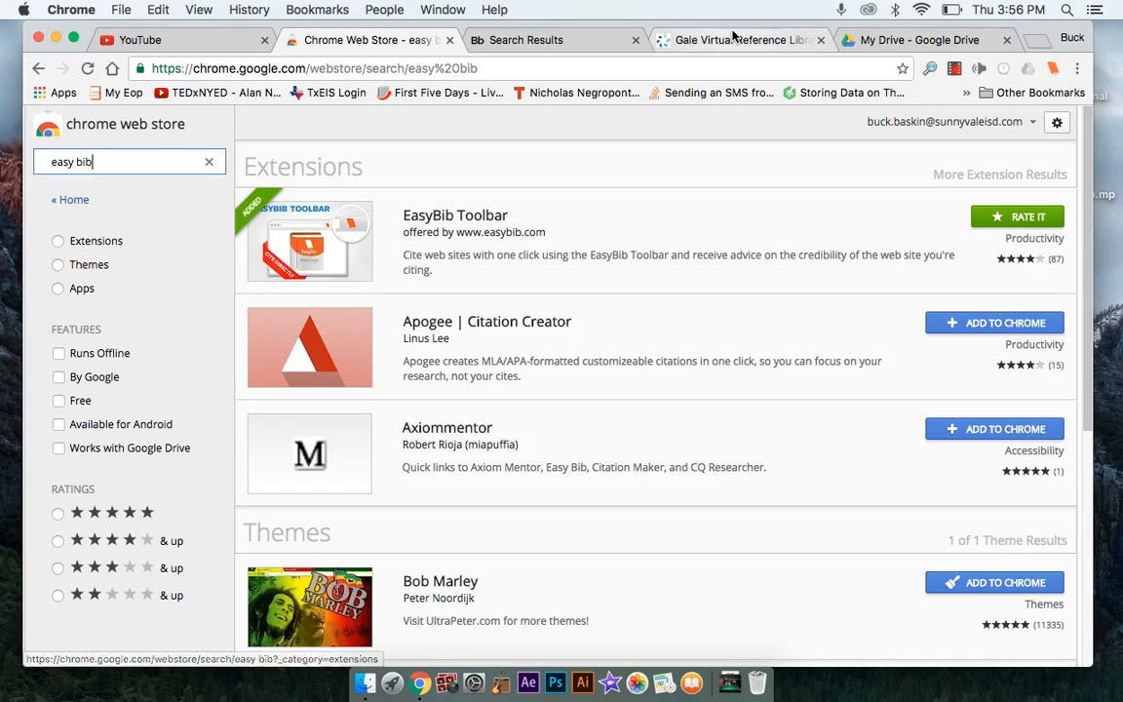
left_click(765, 42)
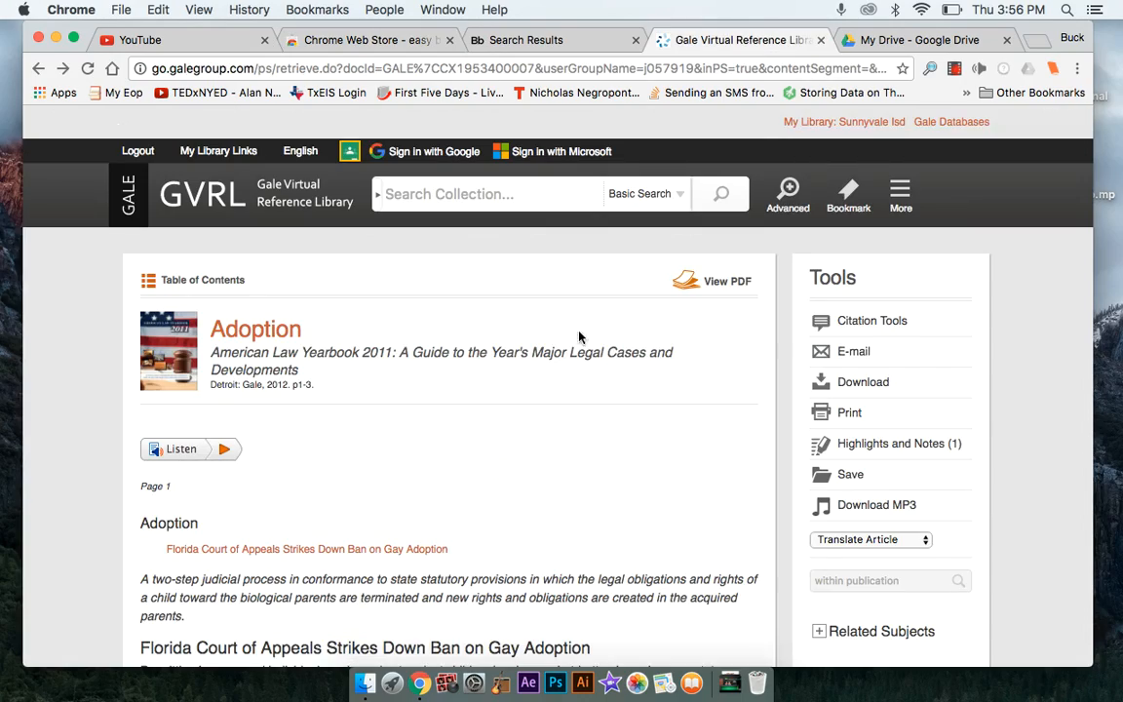
scroll(496, 340, "down", 5)
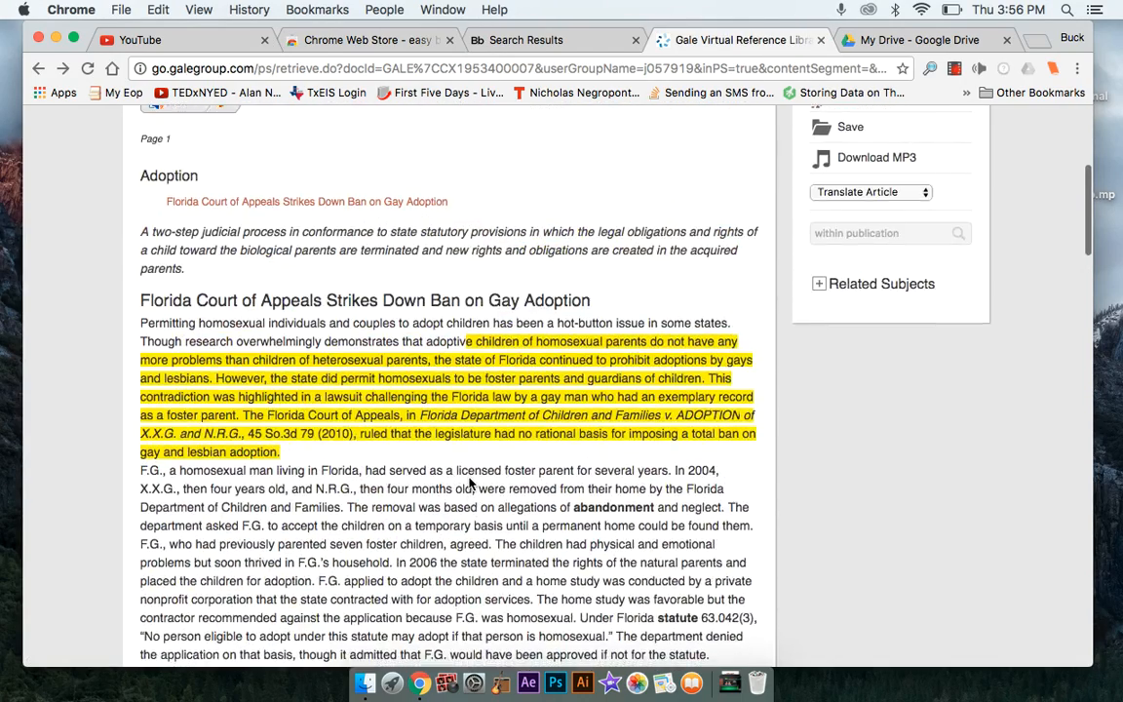
scroll(470, 484, "up", 5)
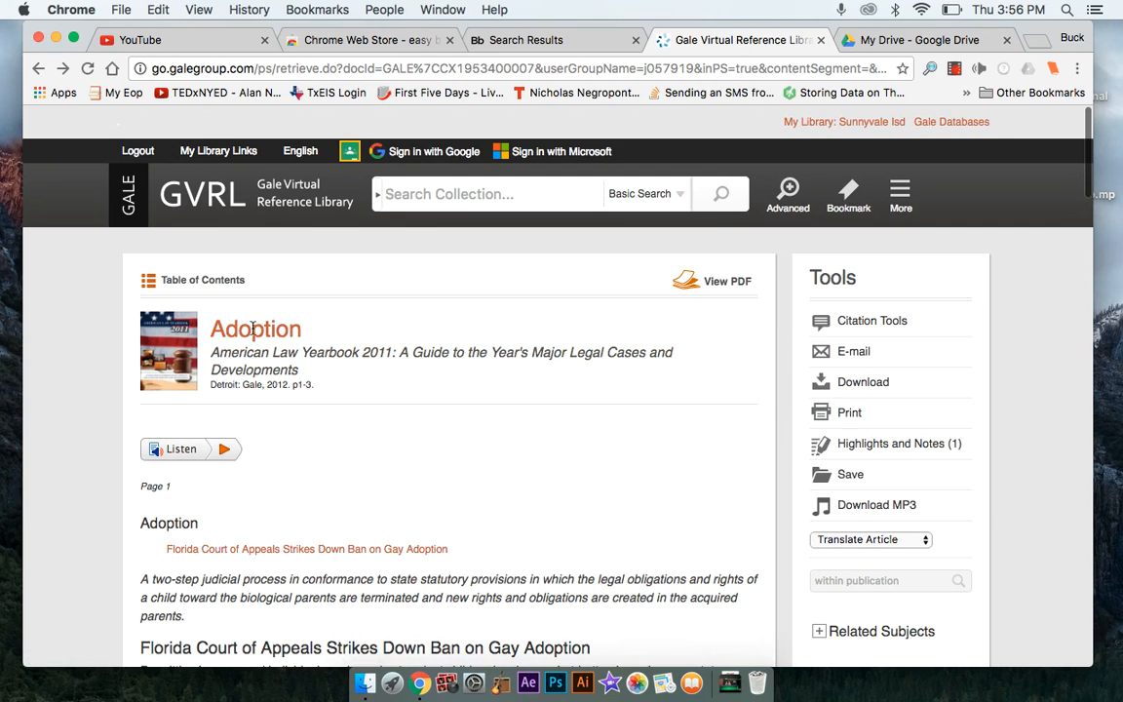
Open the EasyBib bibliography from the browser extension and review the citations listed for the Adoption article
left_click(1052, 70)
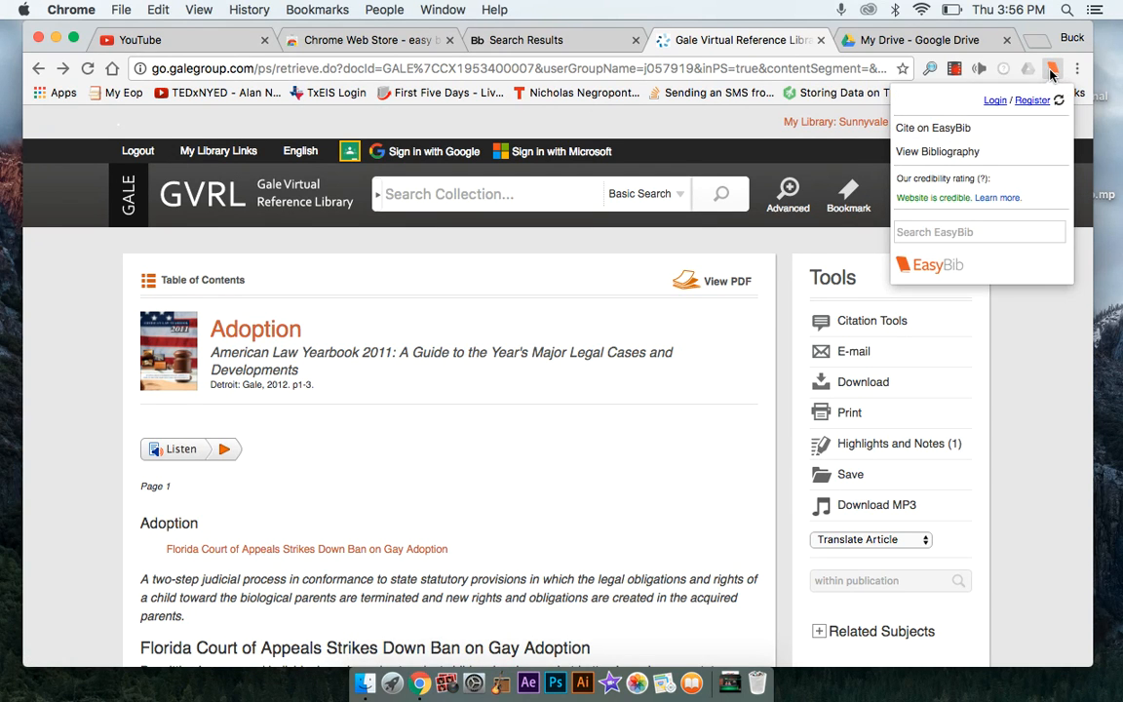
left_click(921, 153)
scroll(437, 526, "down", 5)
scroll(341, 390, "up", 3)
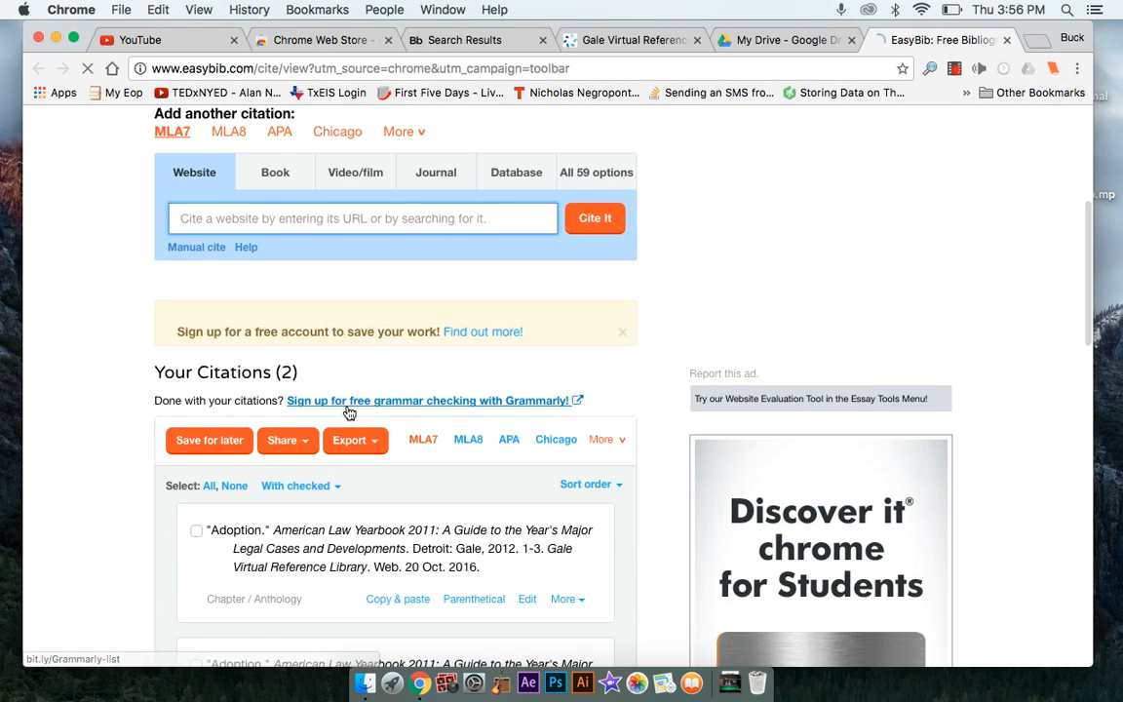
scroll(349, 414, "down", 2)
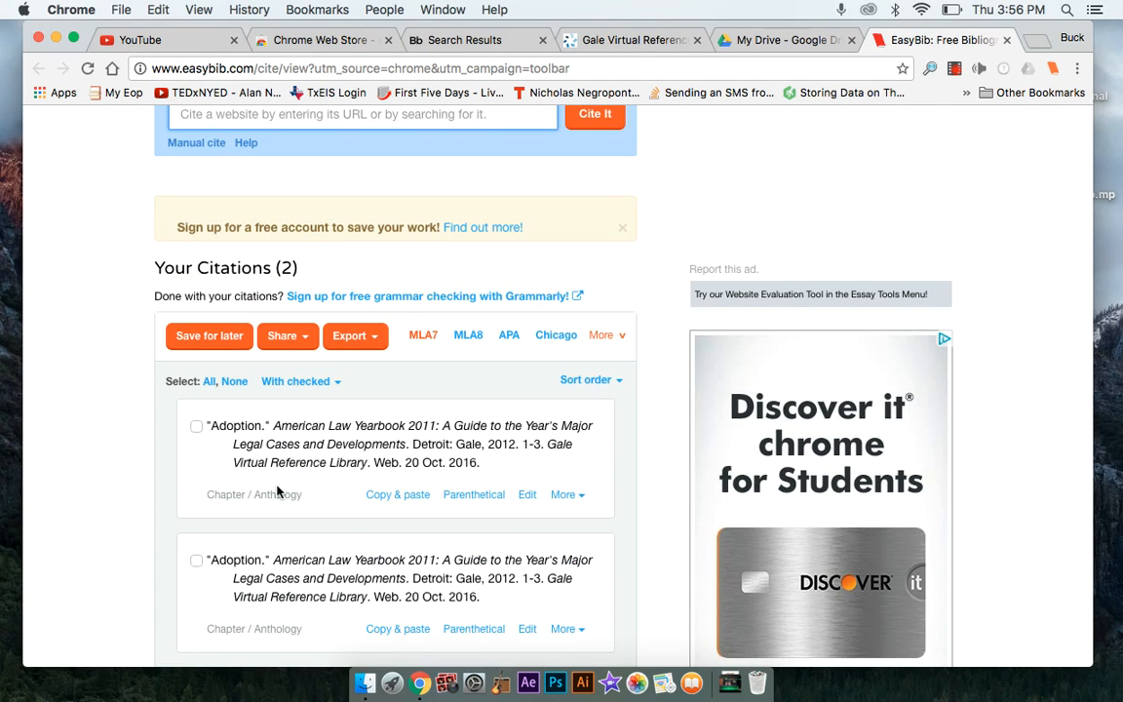
scroll(234, 492, "down", 2)
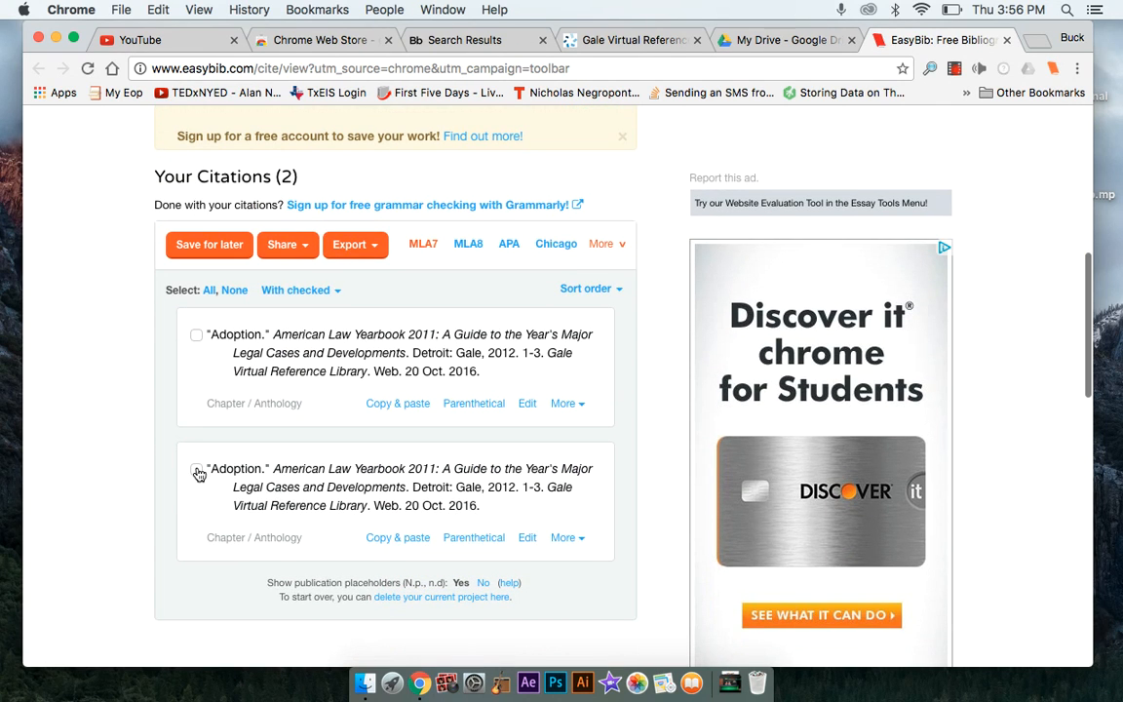
Switch the EasyBib citation list to MLA8 format, then close EasyBib and return to the Adoption article
left_click(353, 245)
left_click(468, 244)
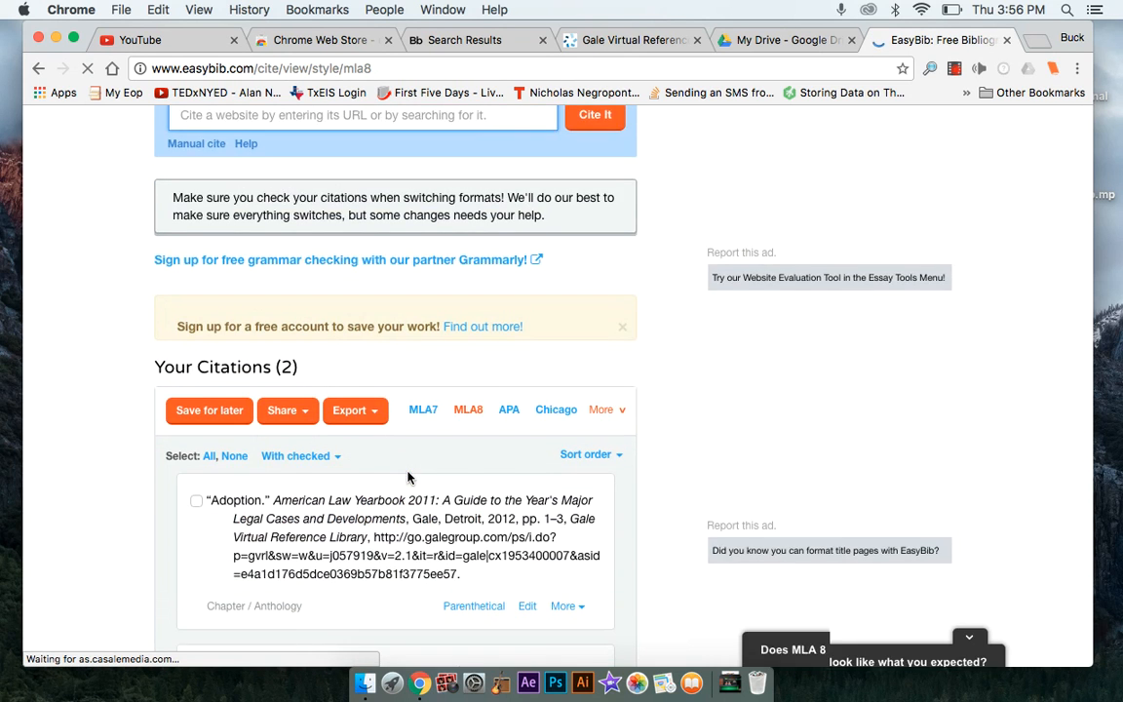
left_click(1007, 40)
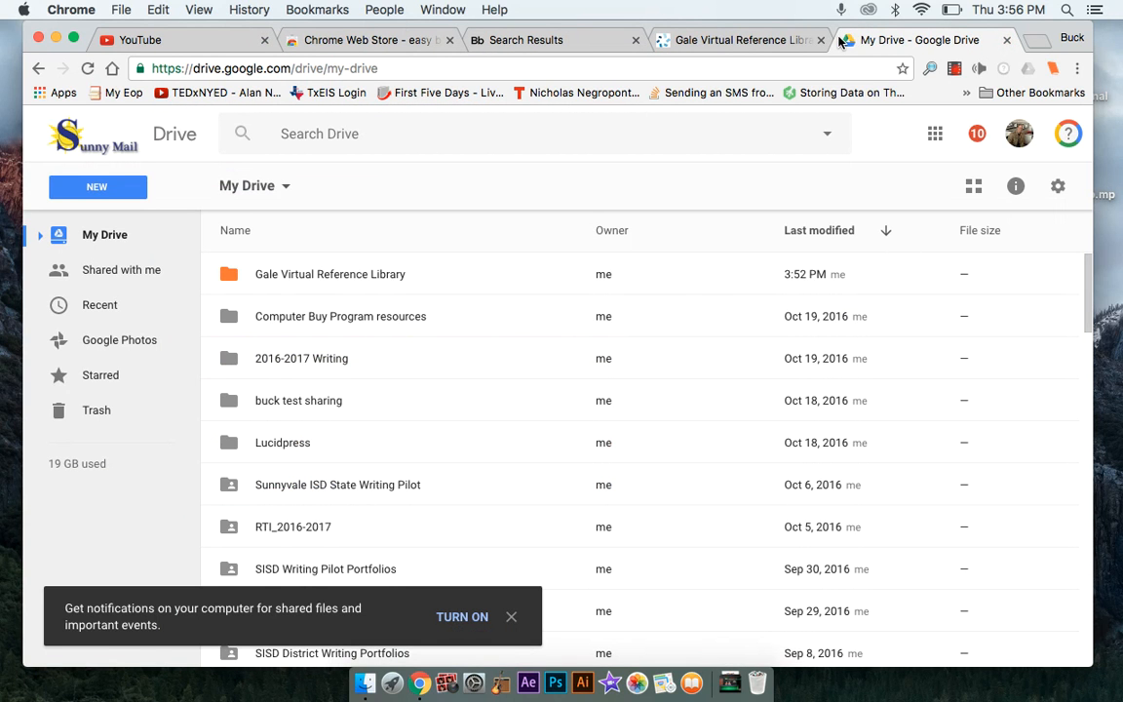
left_click(753, 40)
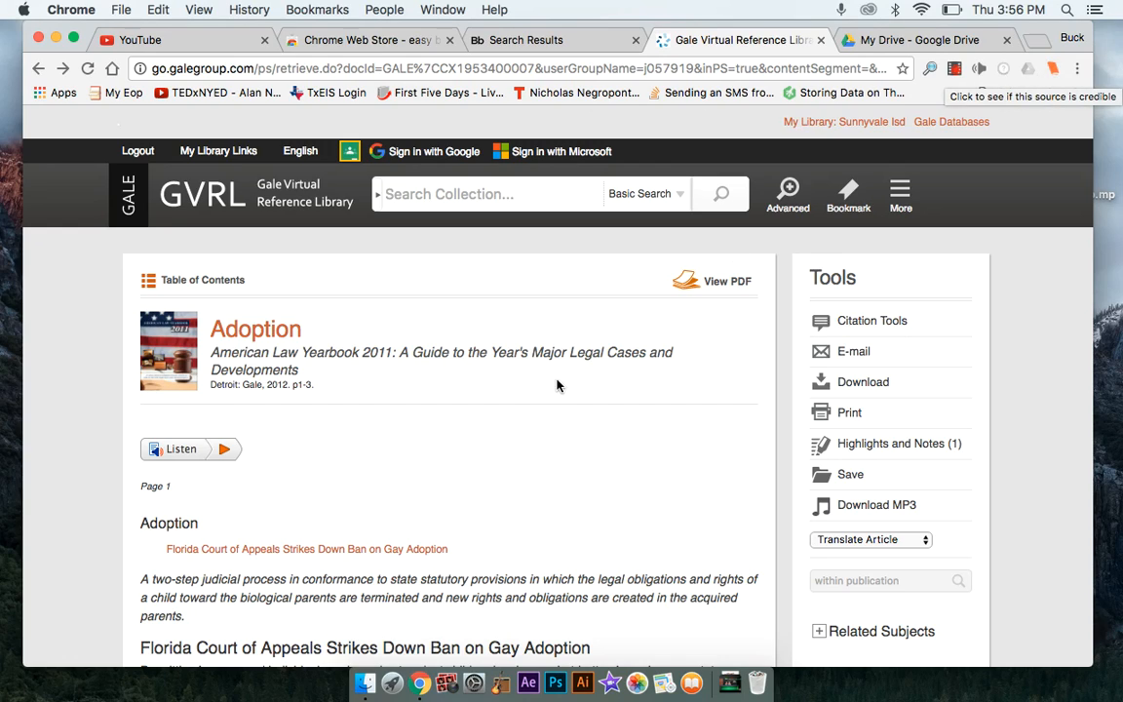
Highlight the article passage from "F.G., a homosexual man" through "In 2006" and display its citation
scroll(557, 383, "down", 5)
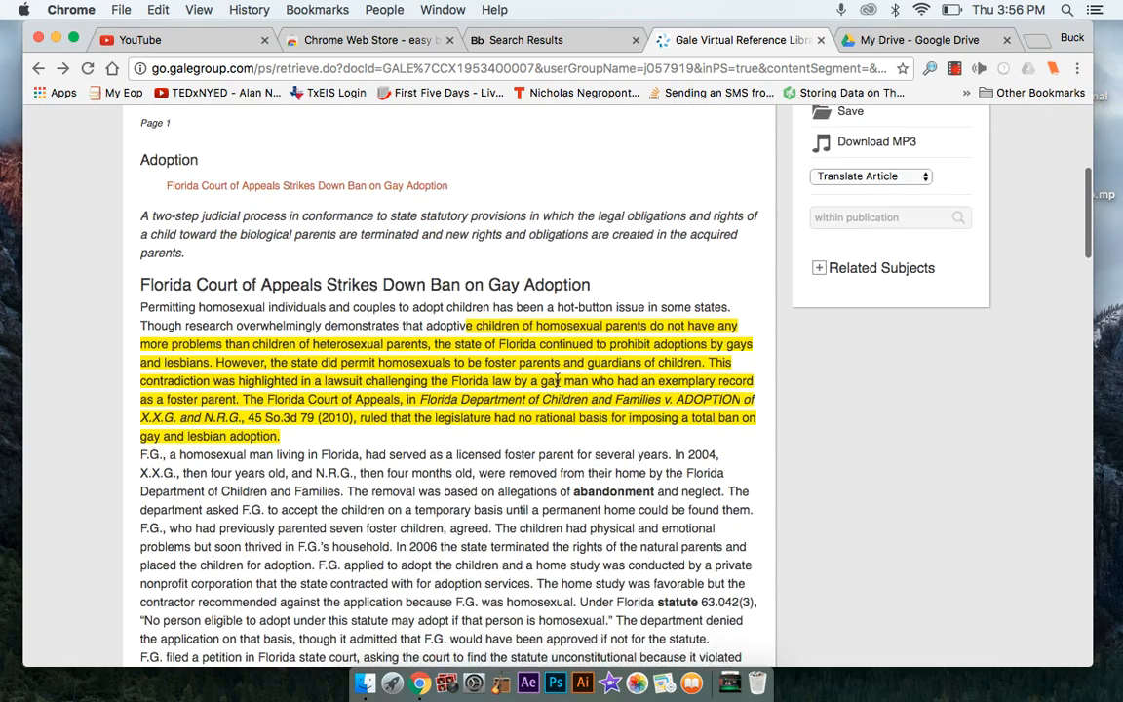
scroll(557, 383, "up", 5)
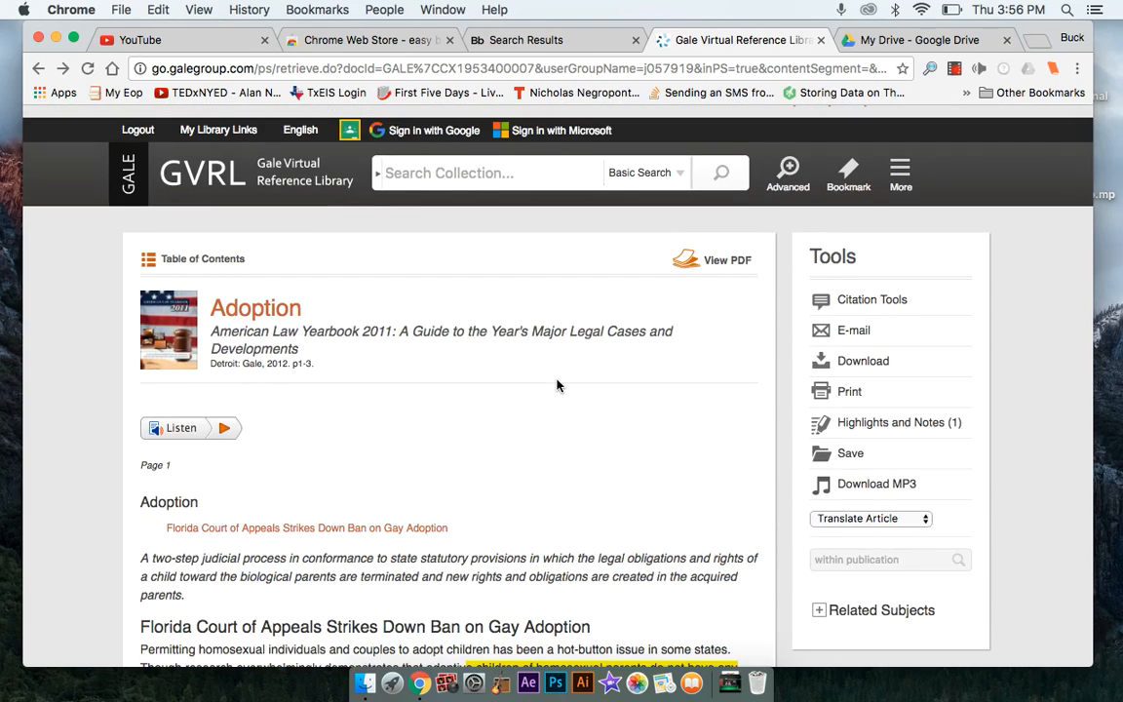
scroll(557, 385, "down", 3)
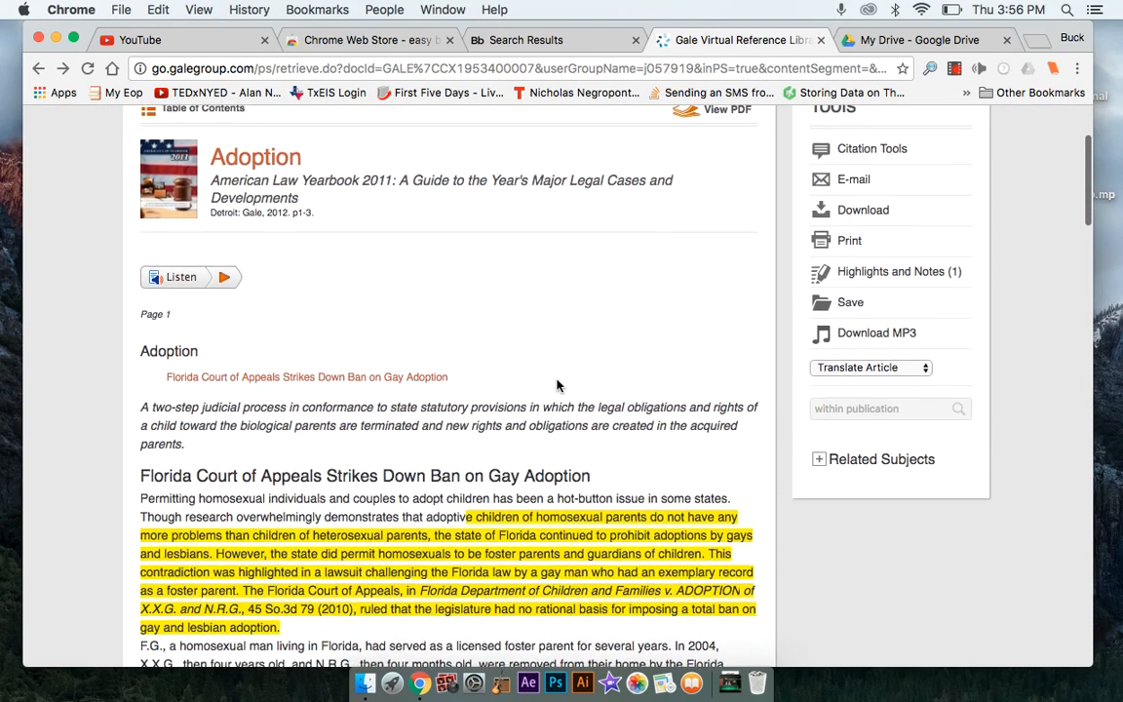
scroll(557, 383, "down", 2)
scroll(557, 380, "down", 8)
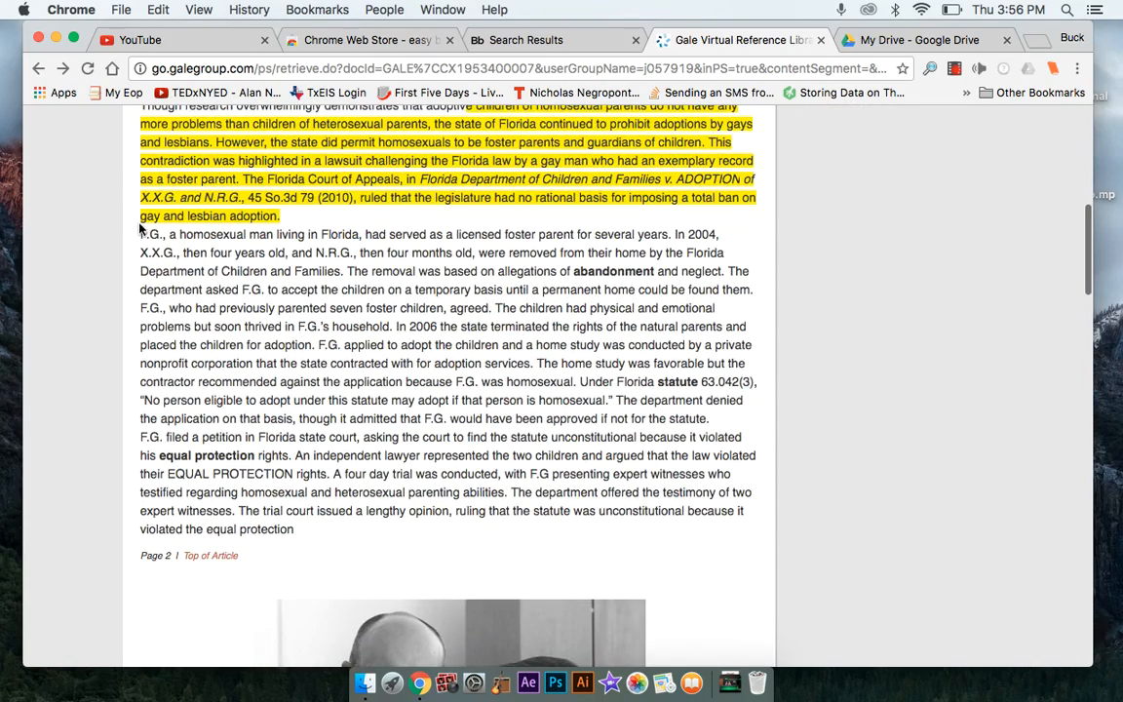
left_click_drag(140, 235, 439, 329)
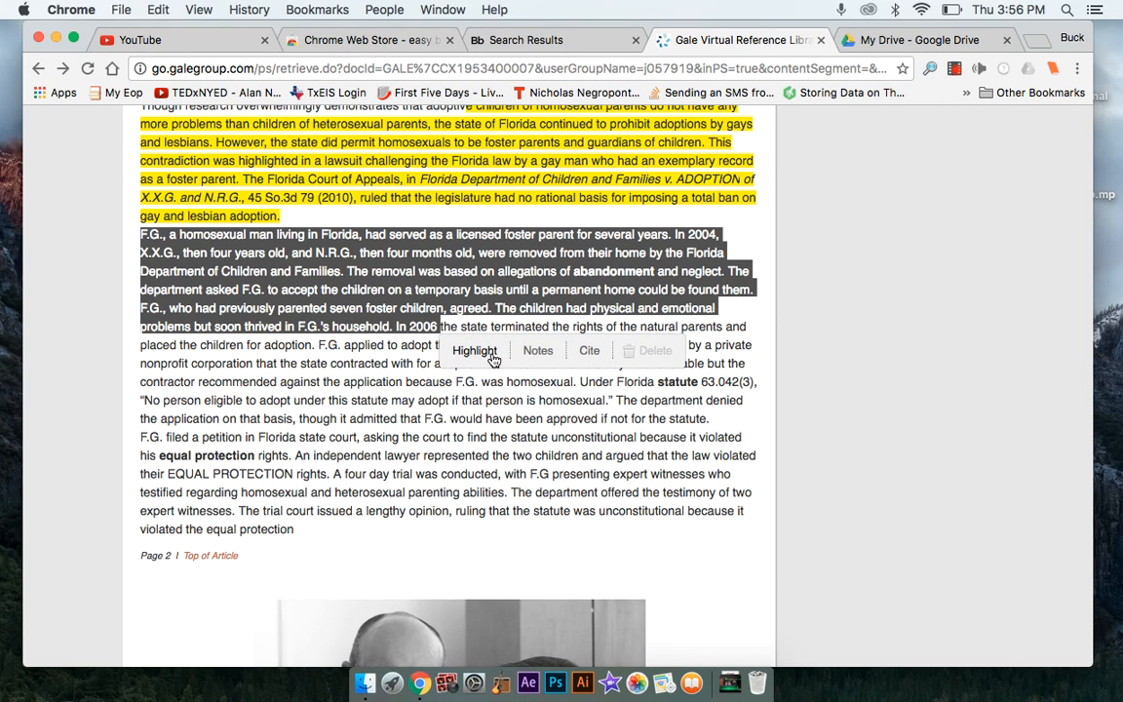
left_click(592, 353)
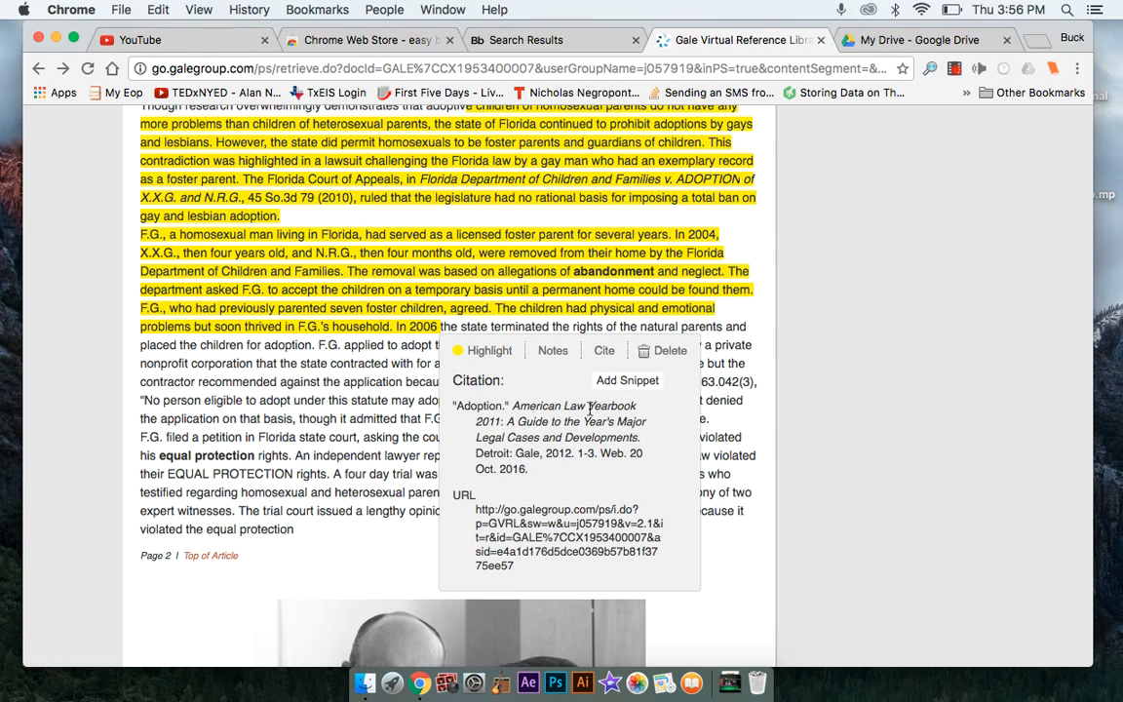
View the download format options for the Adoption article and close them without downloading
scroll(510, 471, "up", 4)
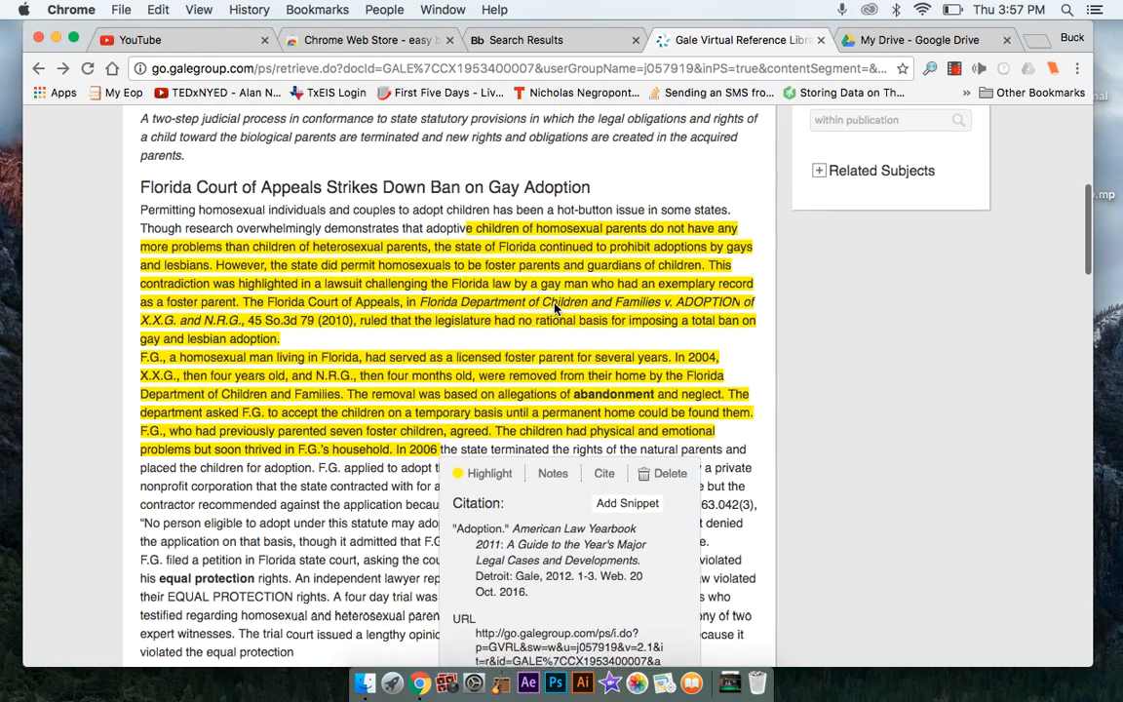
scroll(840, 396, "up", 7)
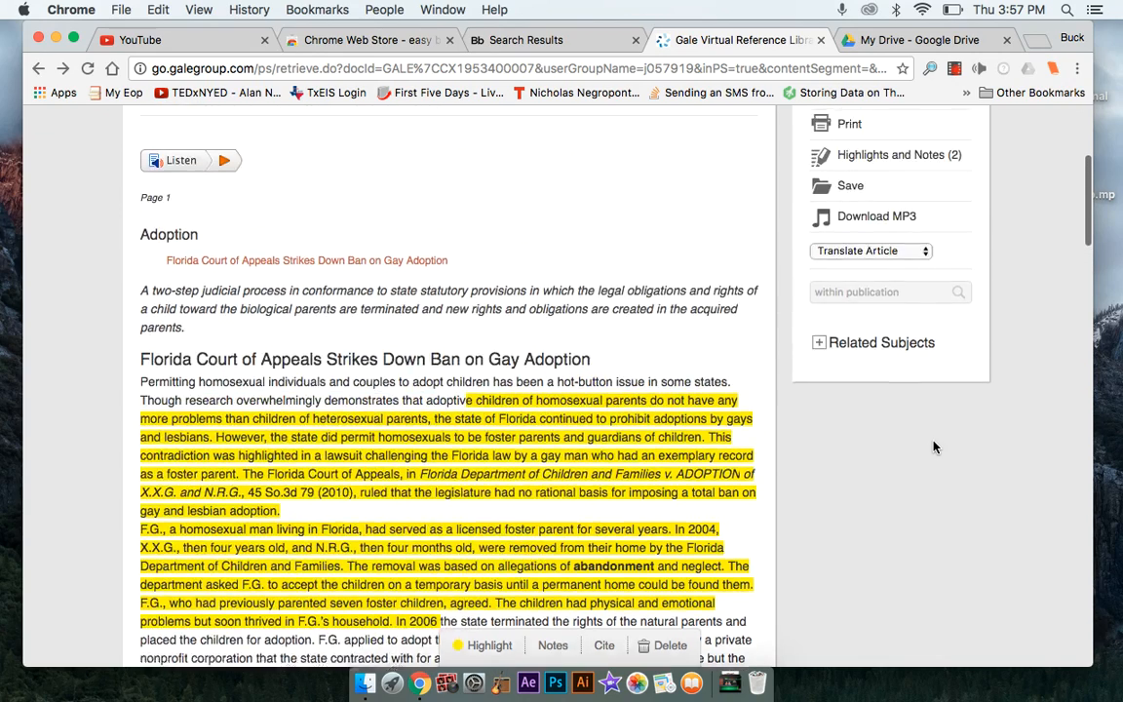
scroll(933, 447, "up", 4)
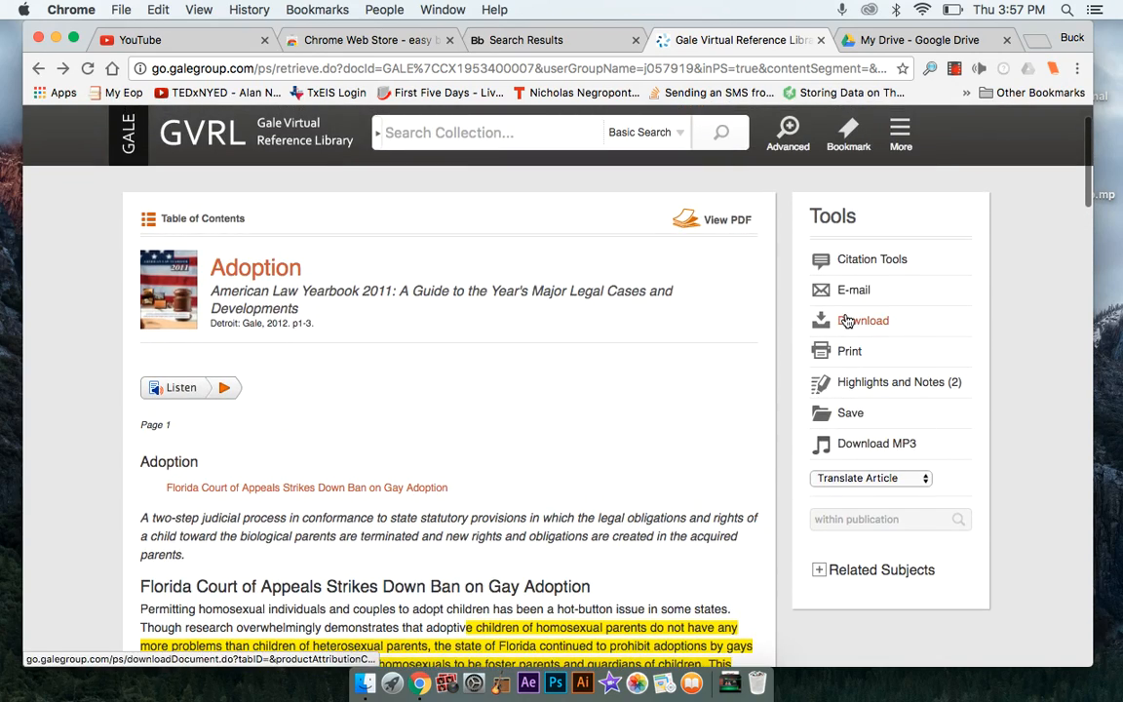
left_click(847, 321)
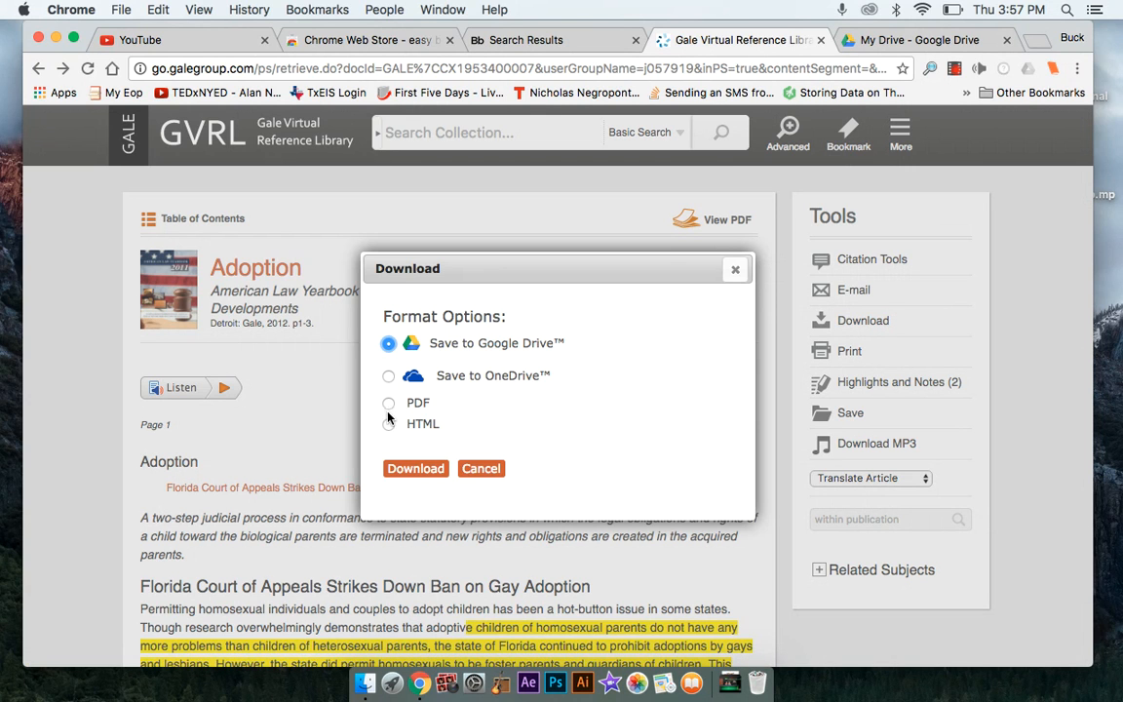
left_click(475, 470)
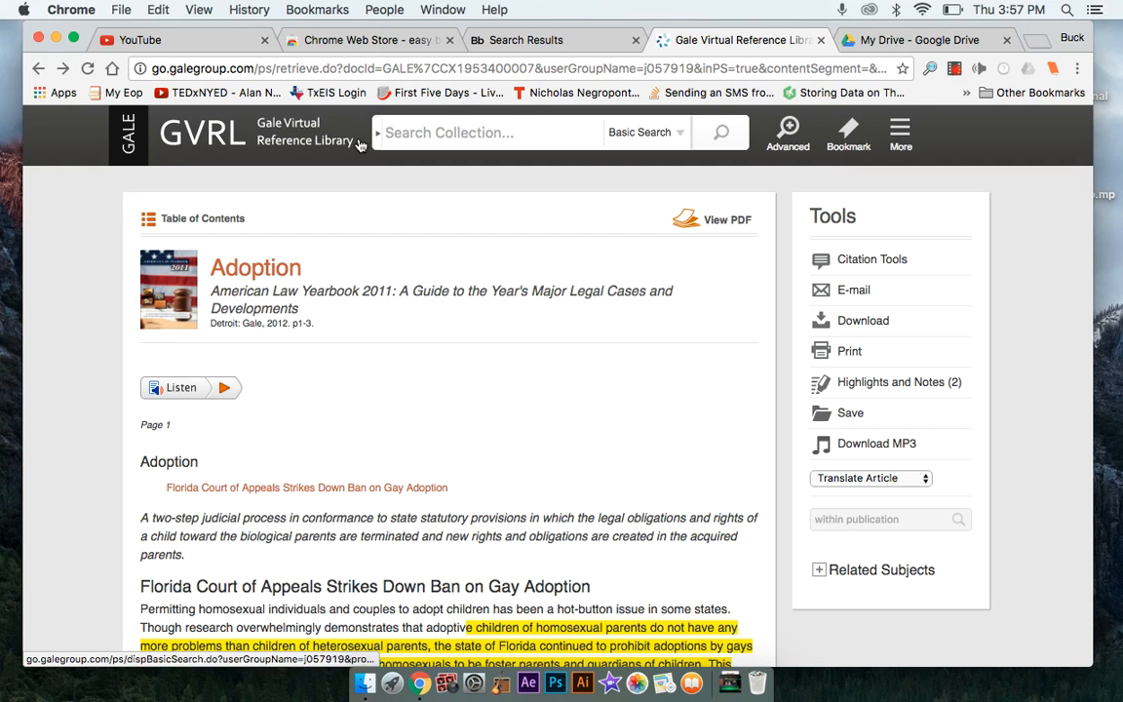
Switch to Google Drive and open the Adoption document in the Gale Virtual Reference Library folder
left_click(907, 40)
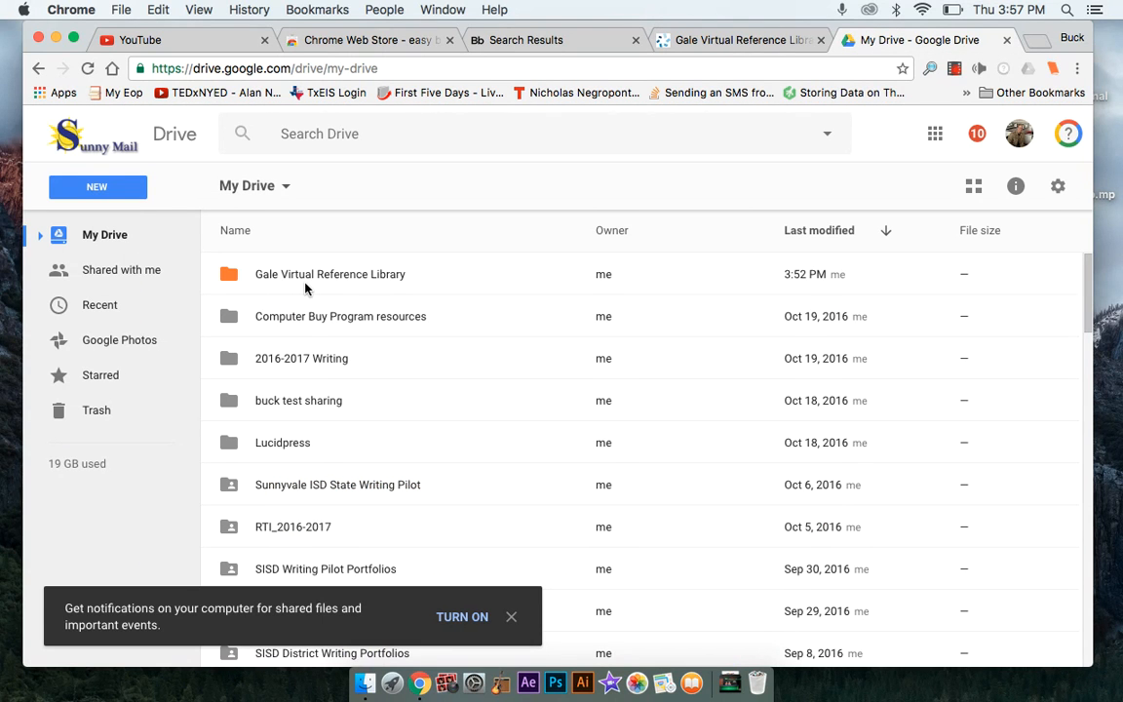
left_click(336, 278)
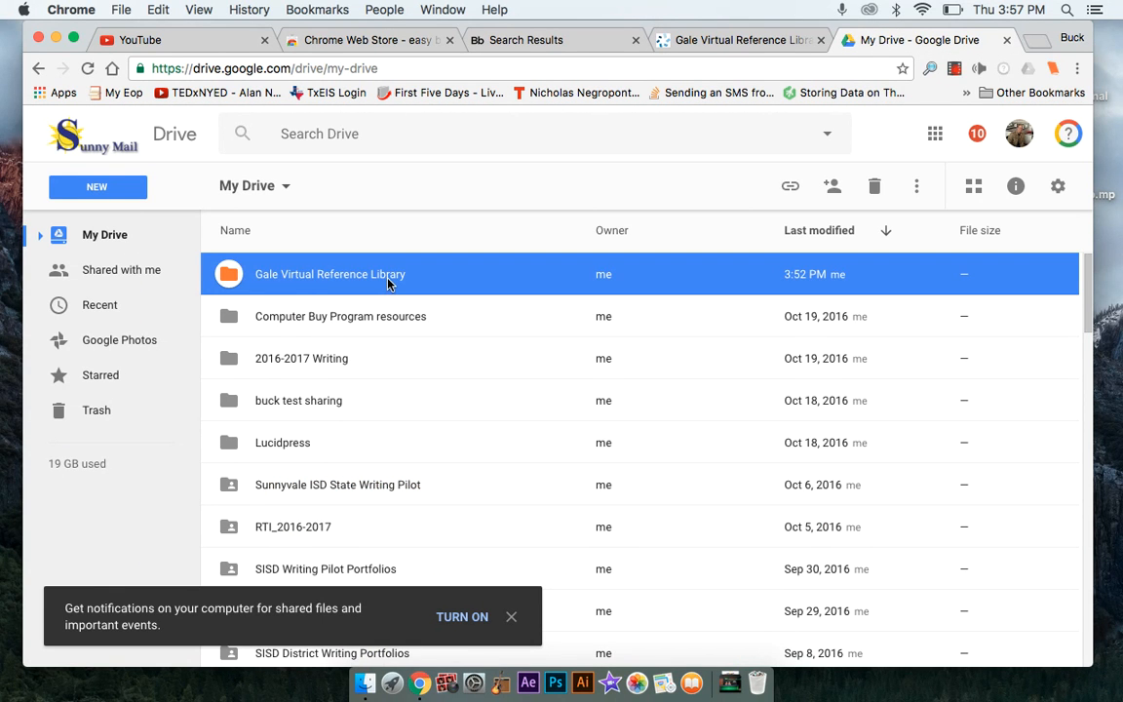
double_click(388, 279)
double_click(334, 290)
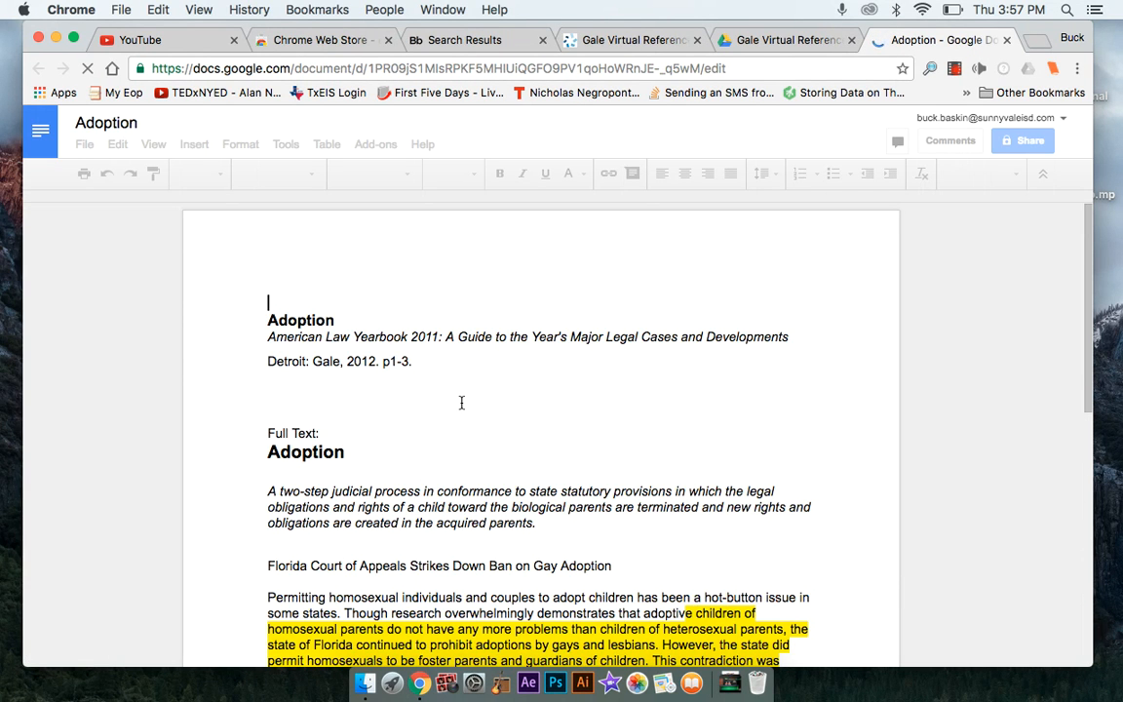
Examine the exported Adoption document's highlighted text, image, source citation and Highlighted Passages section
scroll(462, 403, "down", 10)
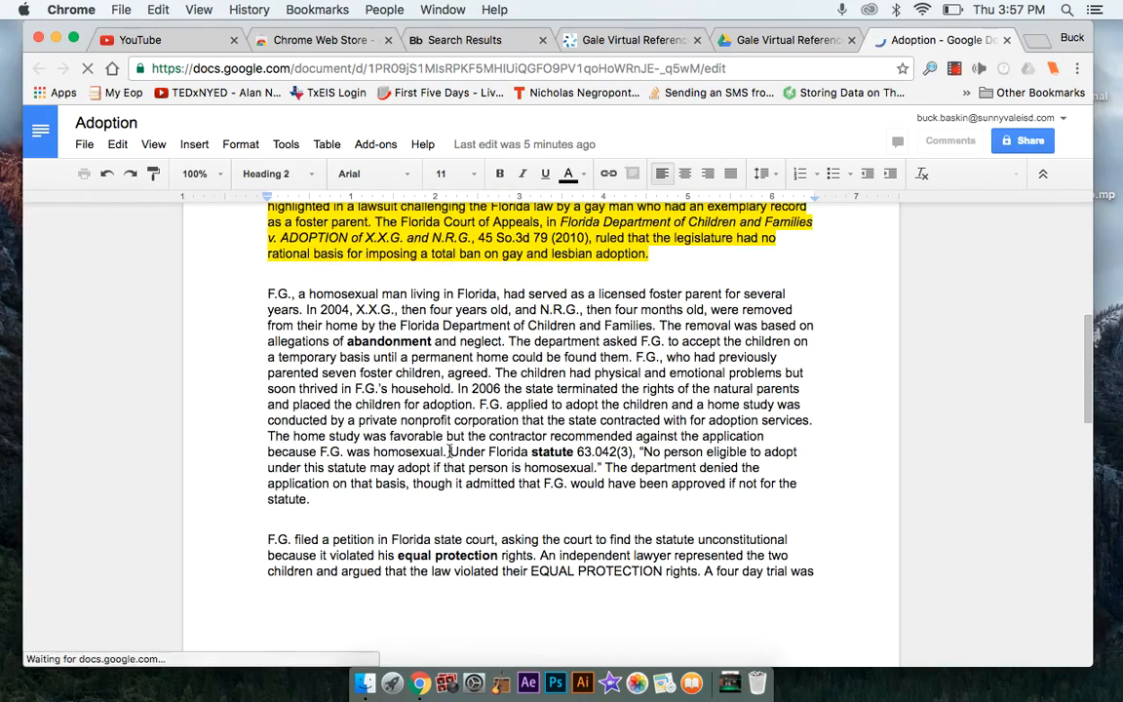
scroll(421, 335, "up", 3)
scroll(421, 334, "down", 10)
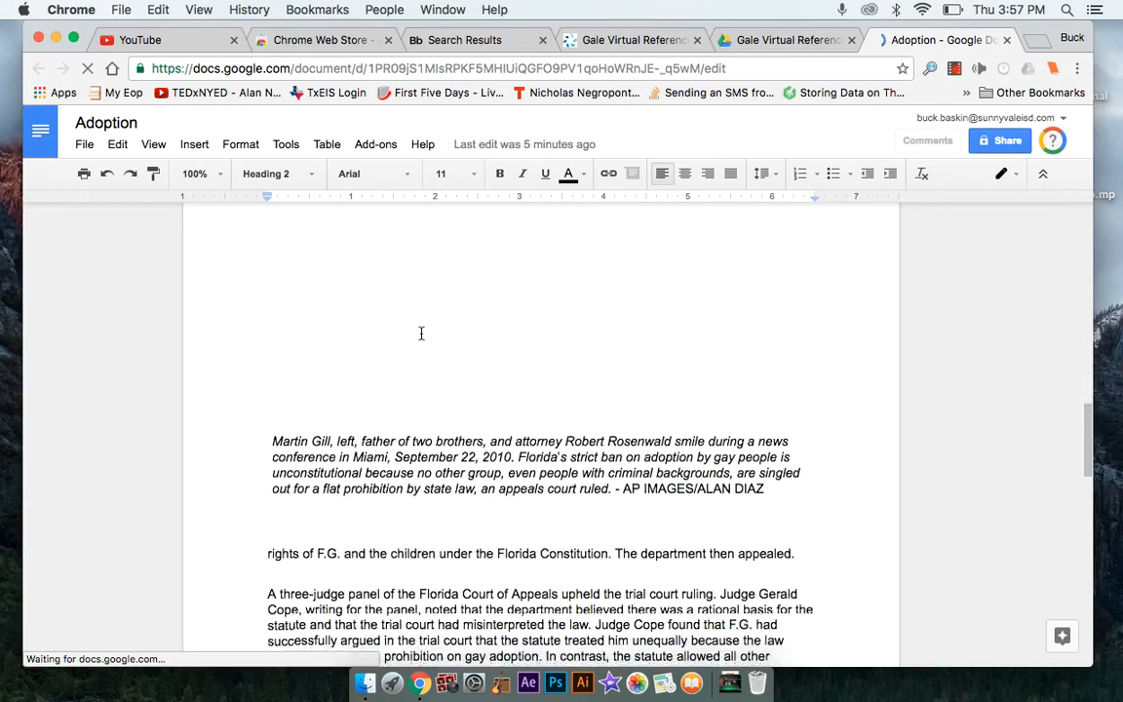
scroll(422, 335, "up", 3)
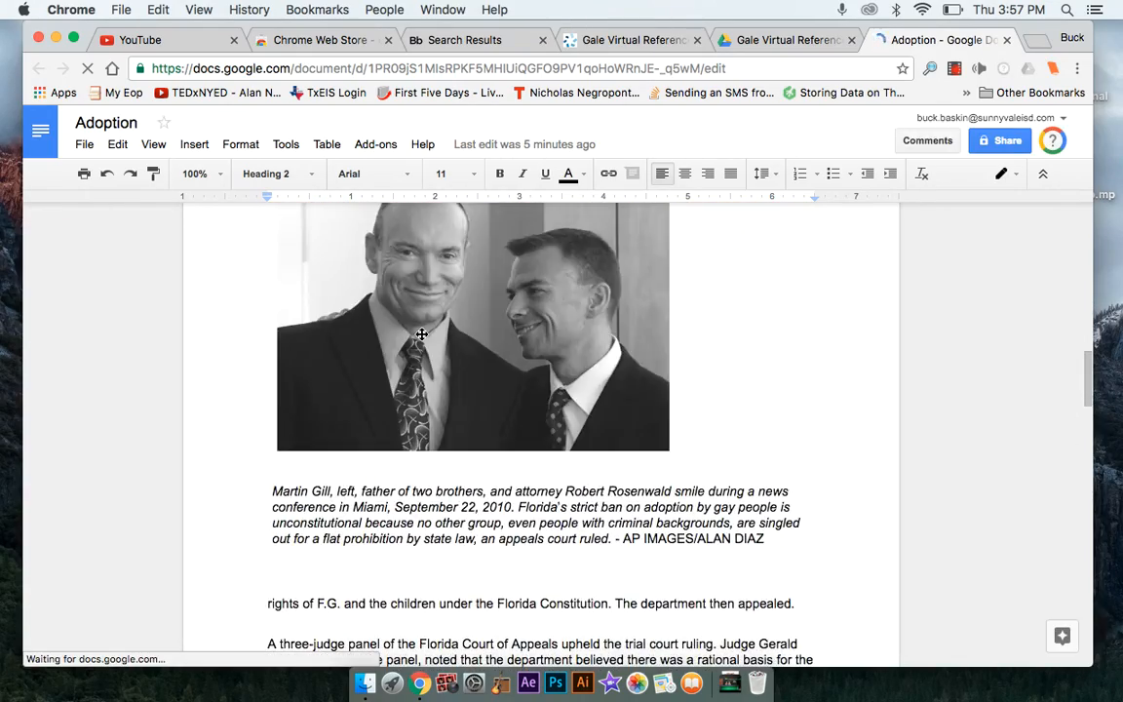
scroll(421, 334, "down", 15)
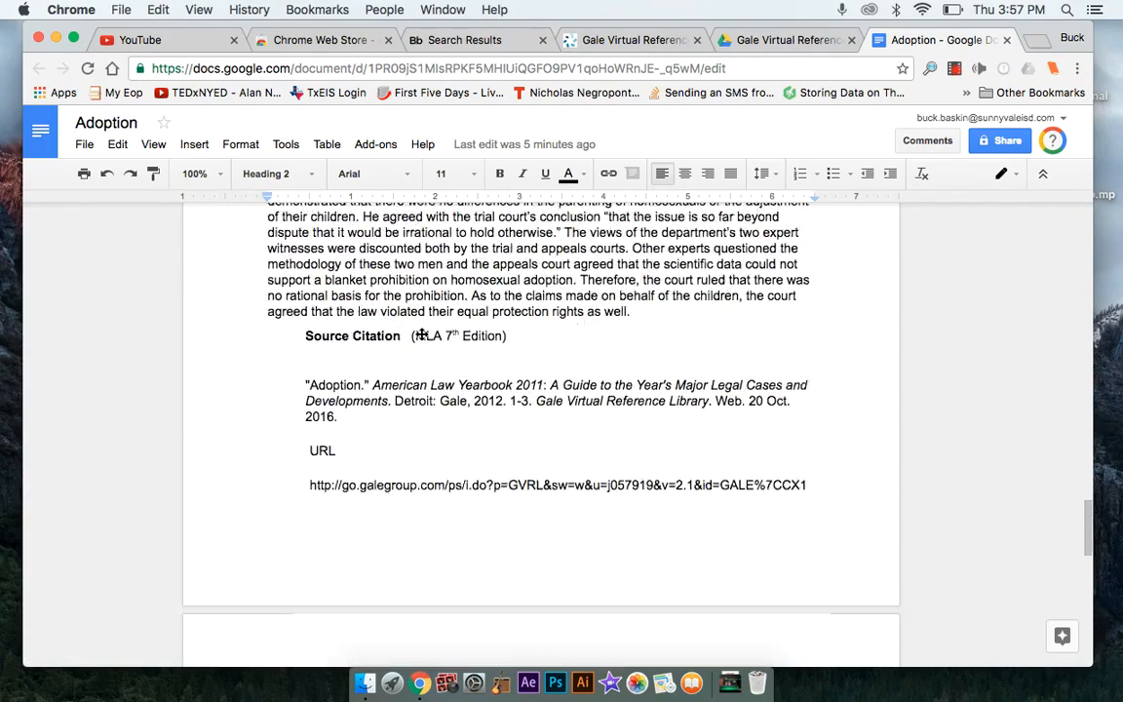
scroll(423, 276, "up", 1)
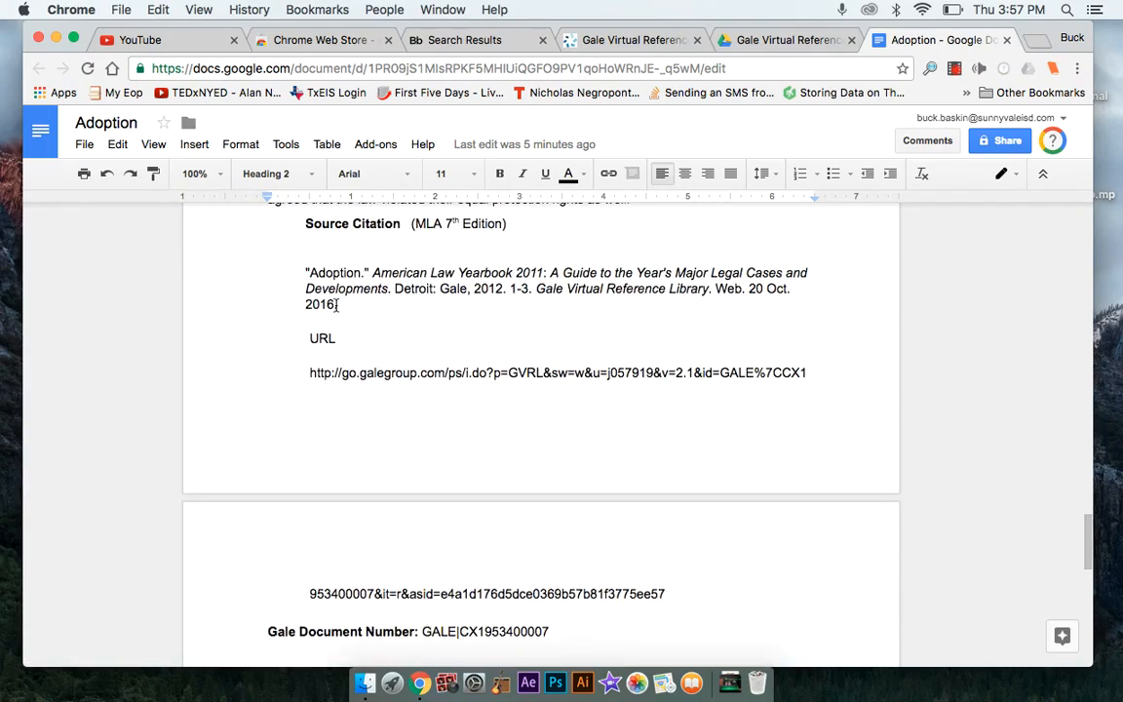
scroll(336, 305, "down", 5)
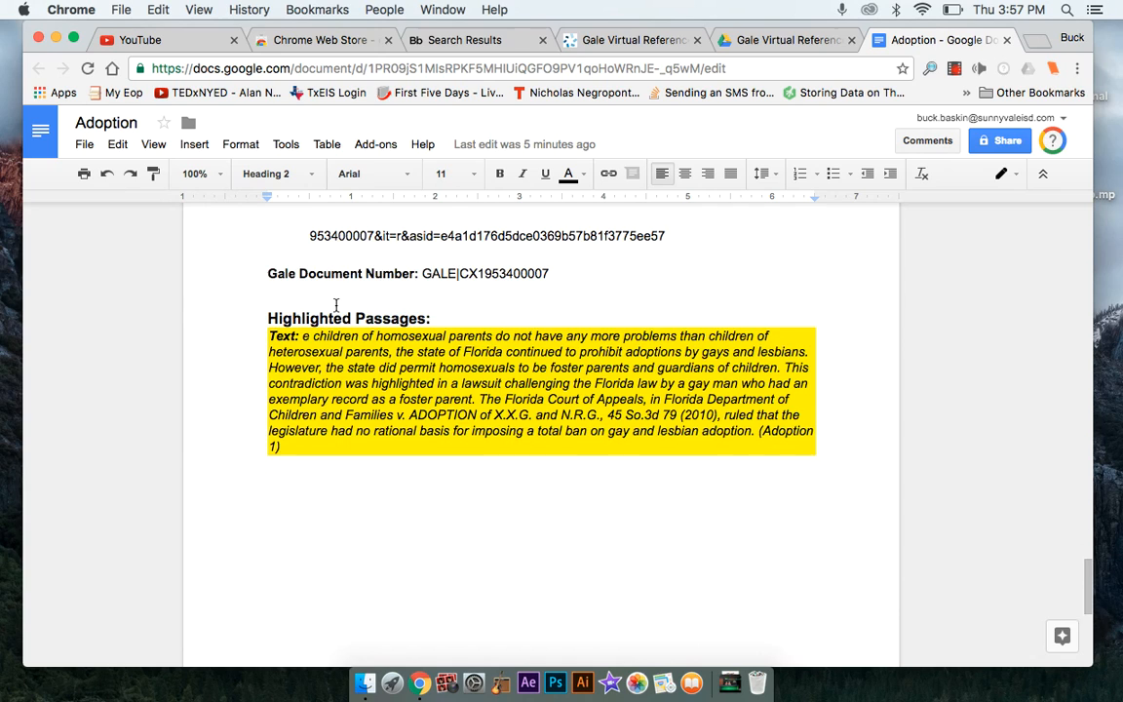
scroll(390, 293, "up", 10)
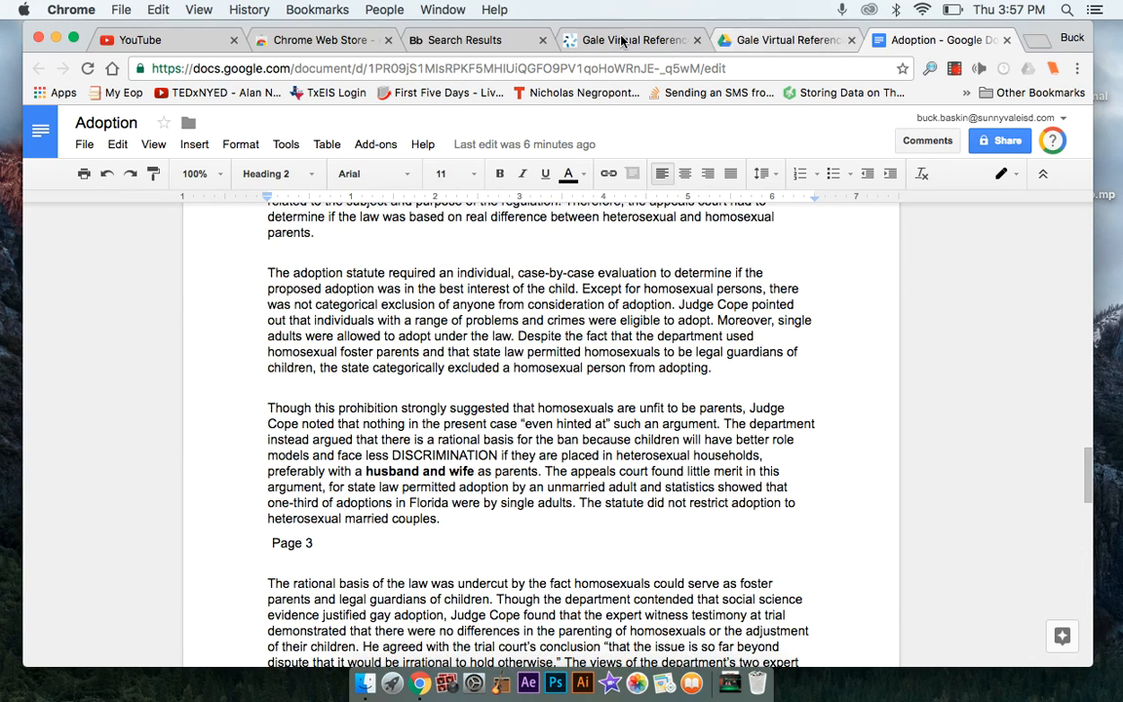
Return to the Gale article, save it to My Folder and open that folder
left_click(624, 39)
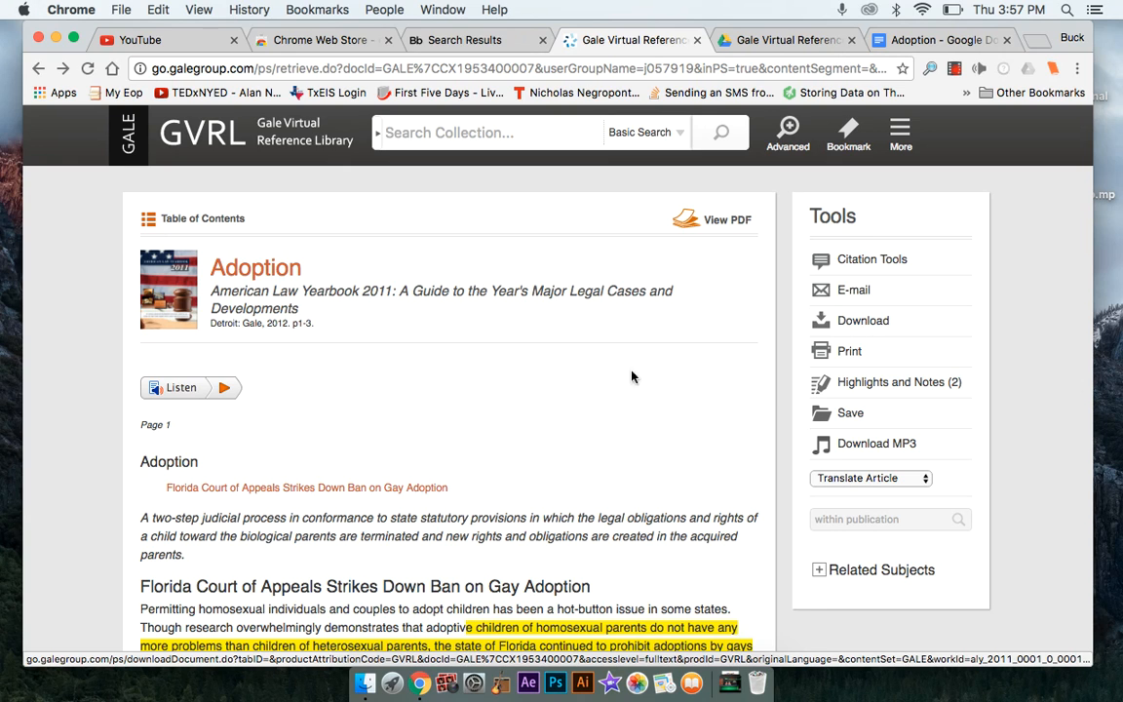
left_click(851, 415)
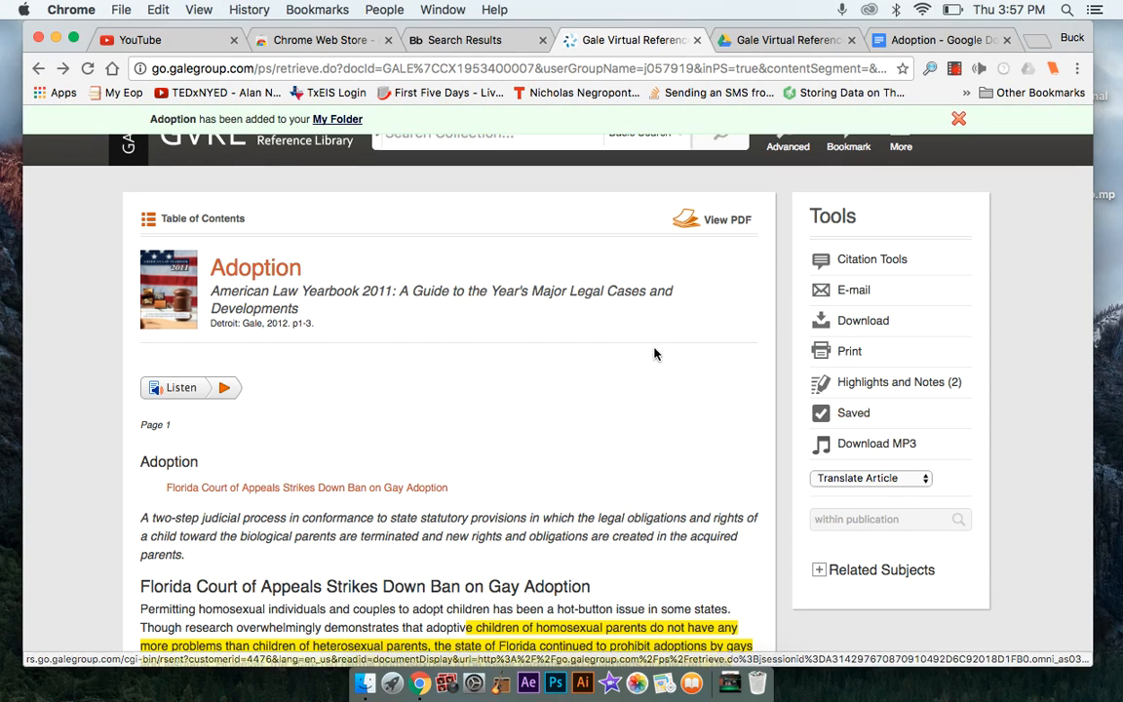
left_click(338, 119)
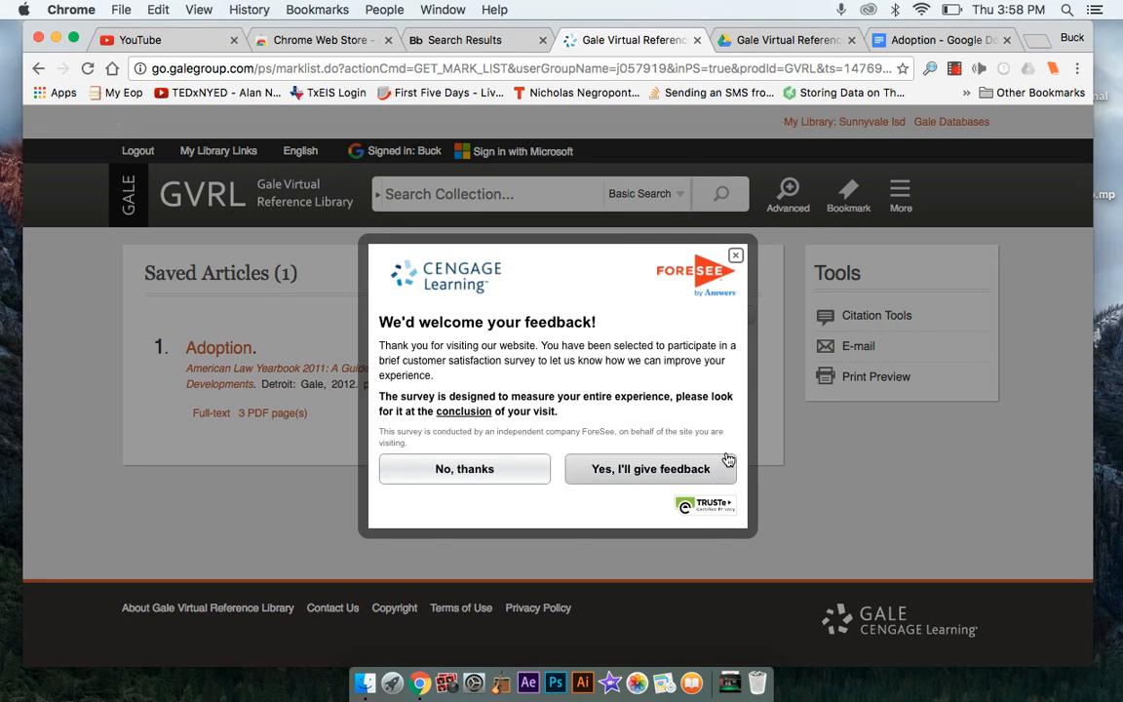
Dismiss the feedback survey and open the full text of the saved Adoption article to check its highlights
left_click(735, 254)
left_click(205, 349)
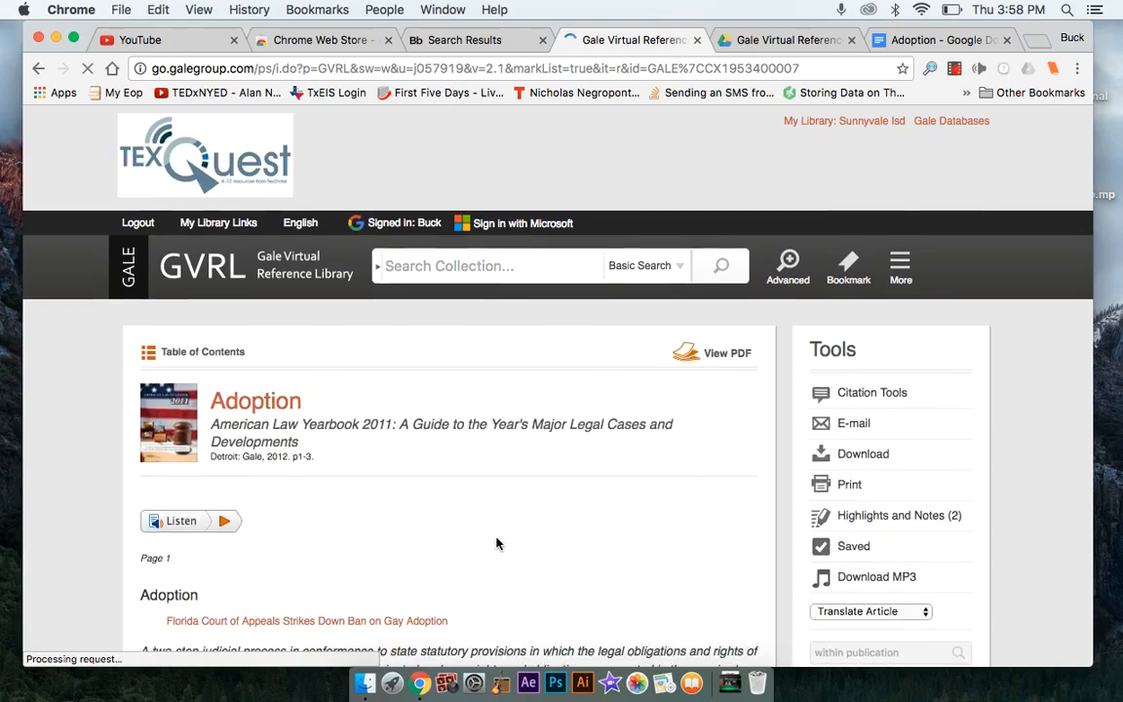
scroll(495, 544, "down", 10)
scroll(496, 543, "up", 10)
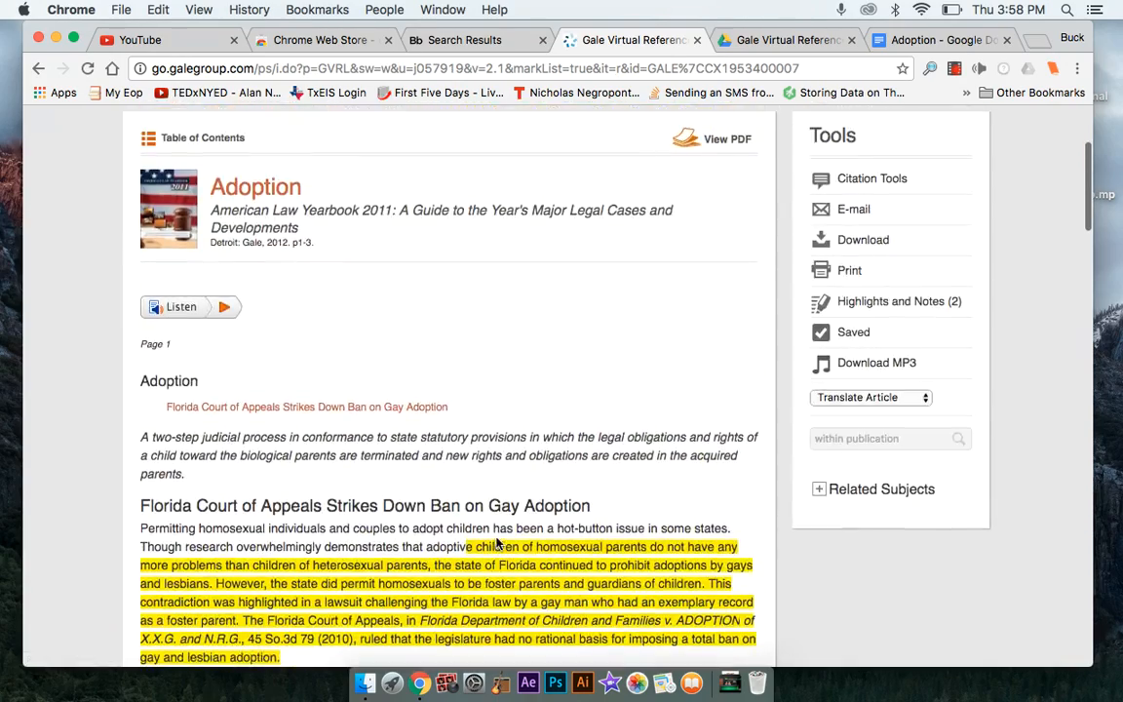
scroll(808, 425, "up", 2)
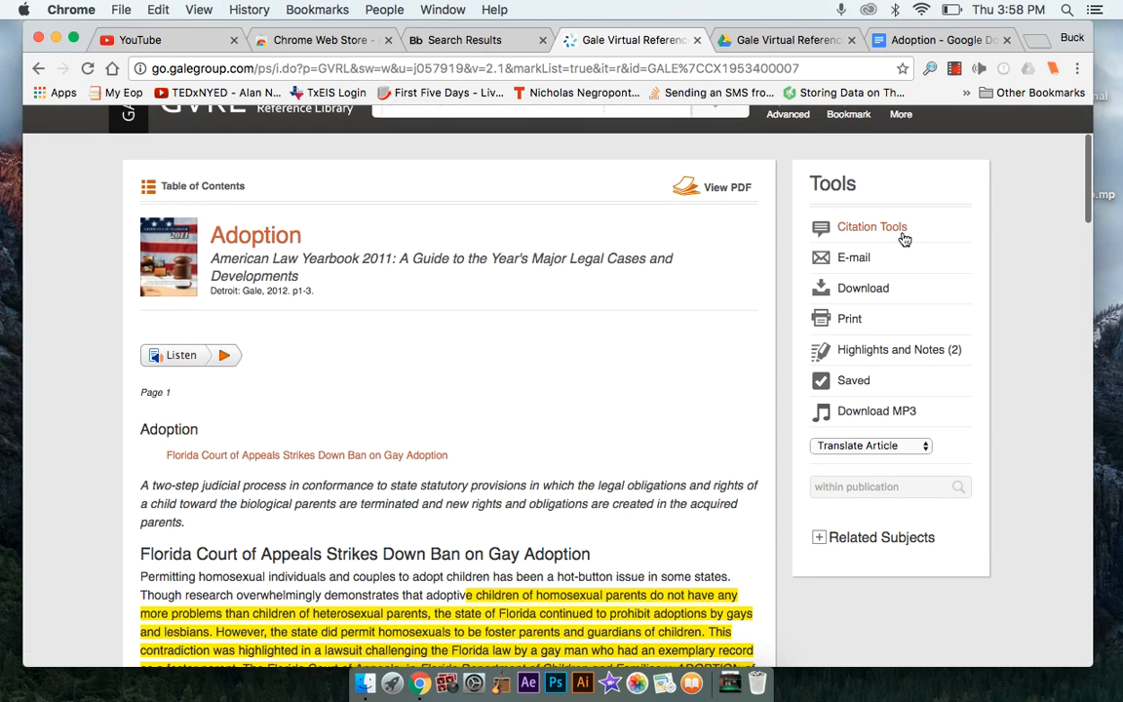
Open the Adoption article's citation tools and export its citation to EasyBib
left_click(873, 228)
scroll(552, 490, "down", 3)
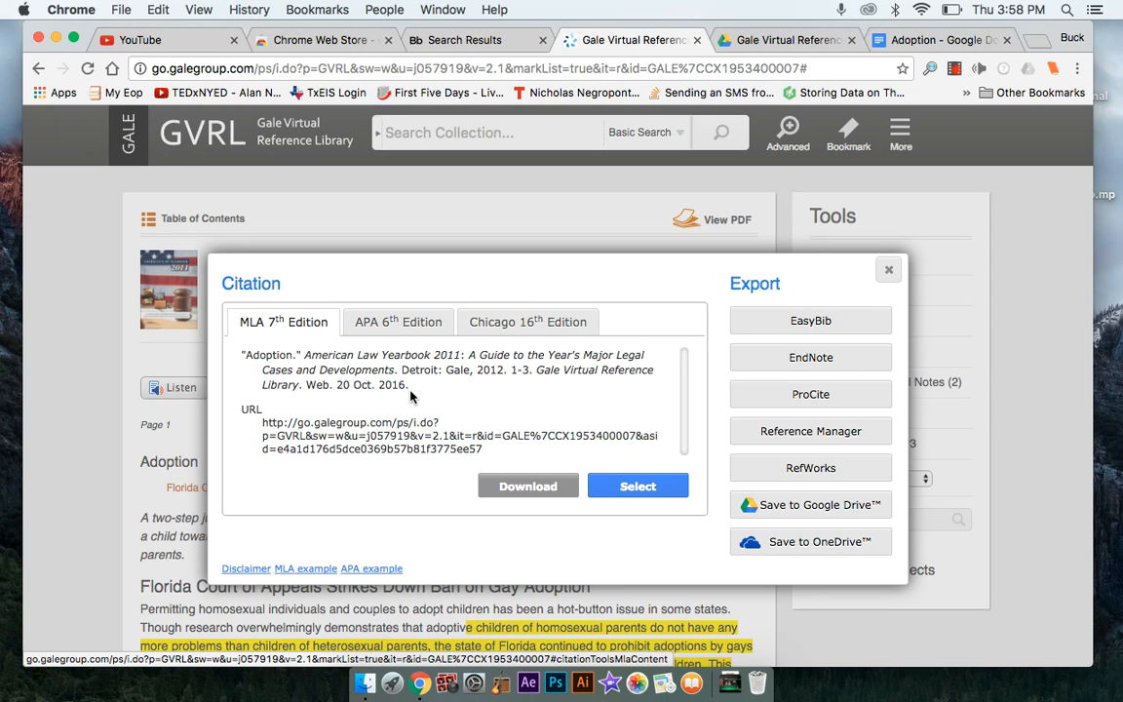
left_click(804, 324)
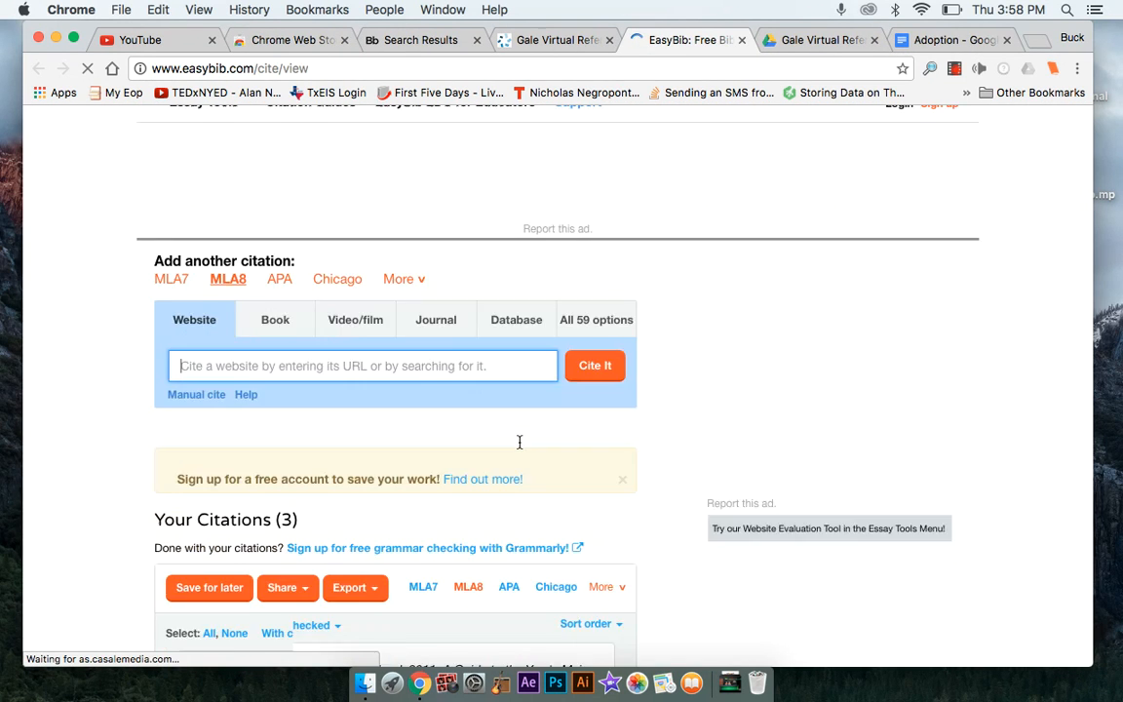
Review the Adoption citations listed in EasyBib, return to the Gale article and close its citation window
scroll(519, 442, "down", 10)
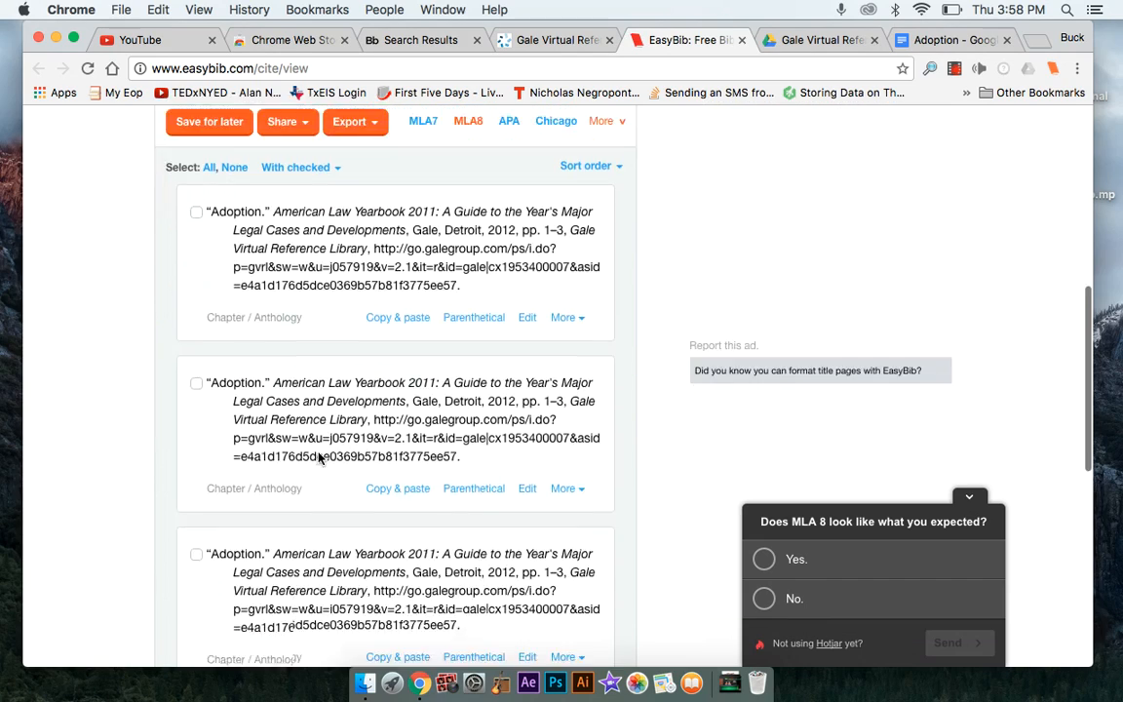
scroll(318, 459, "up", 1)
scroll(319, 459, "down", 2)
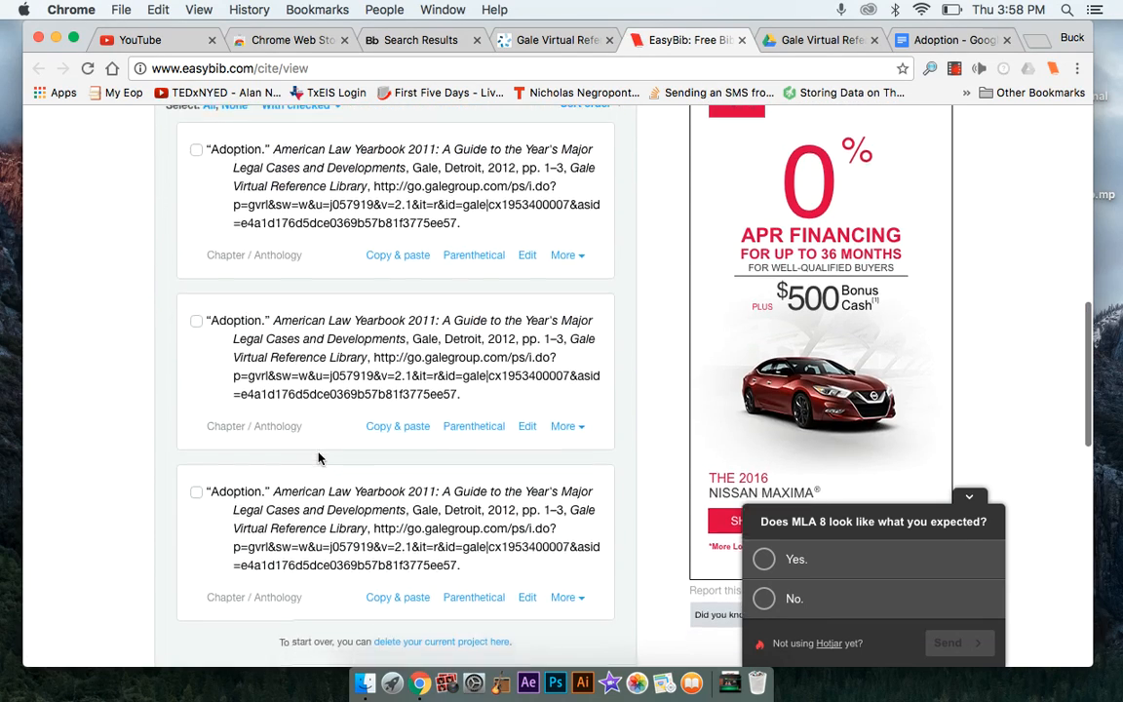
scroll(319, 459, "down", 3)
scroll(321, 456, "up", 5)
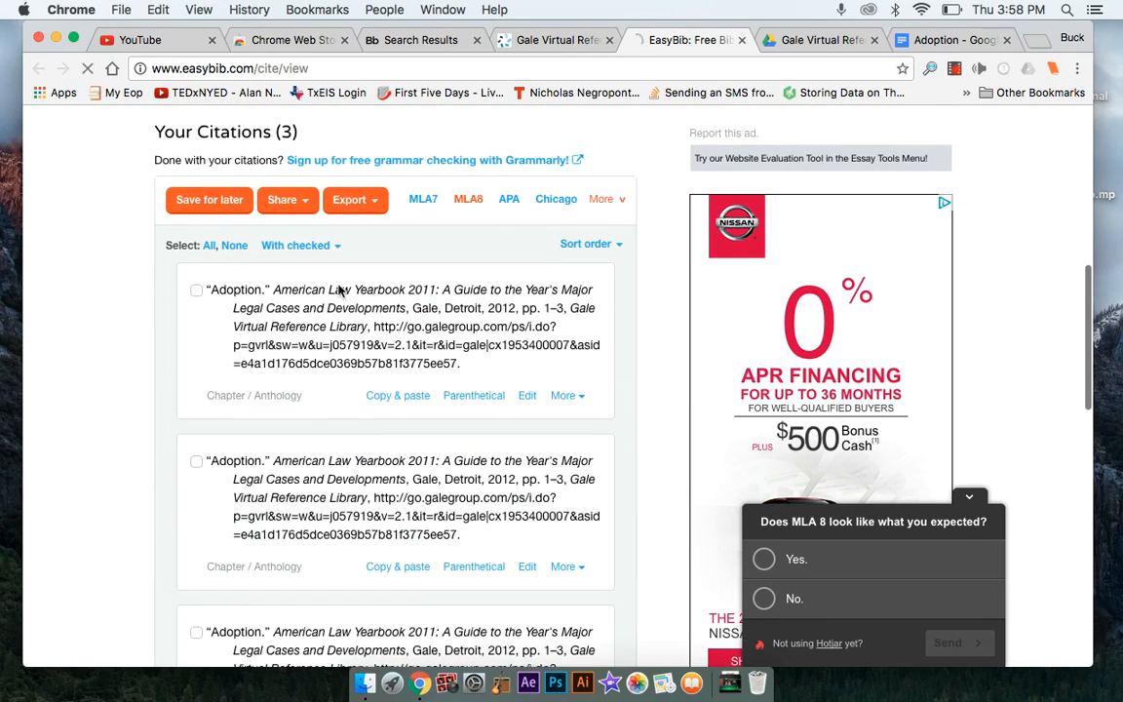
left_click(548, 40)
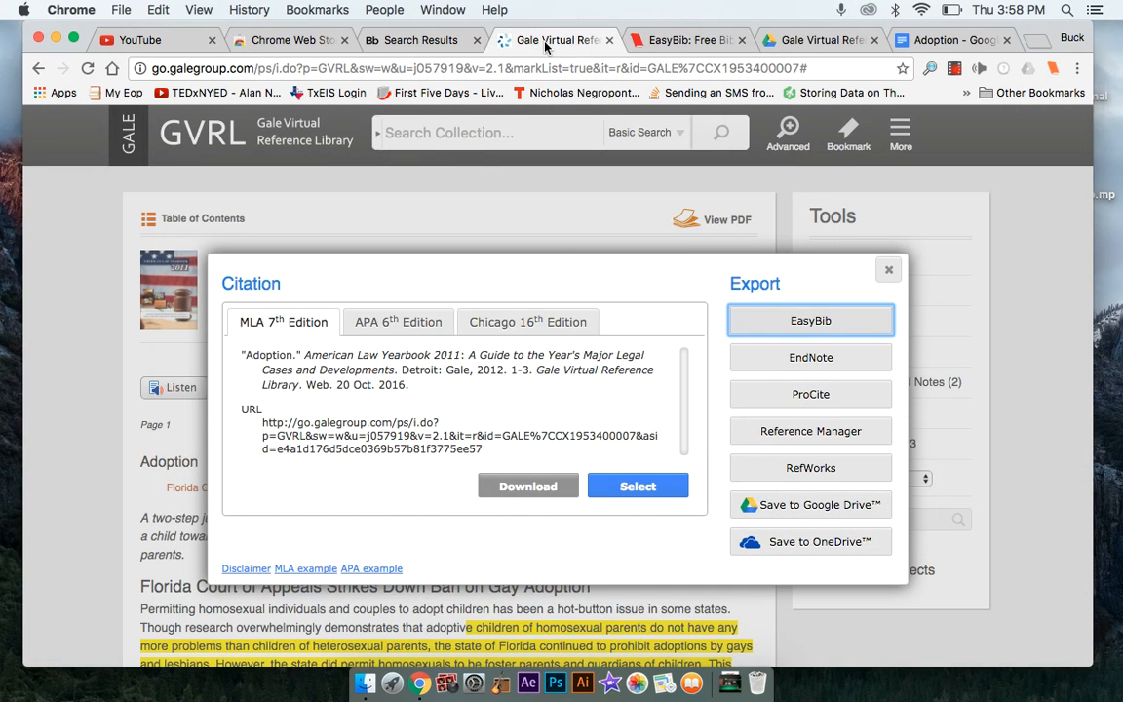
left_click(891, 270)
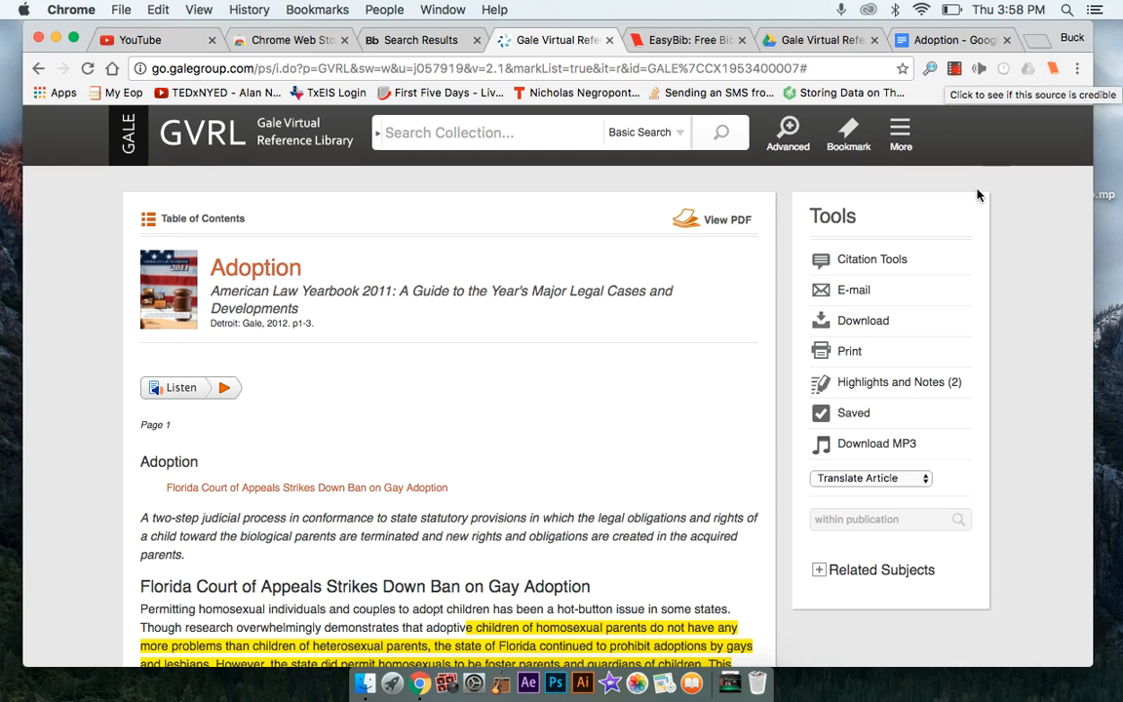
Examine the Adoption article's highlighted passages and the tools available beside it, ending back at the page header
scroll(484, 373, "down", 3)
scroll(484, 374, "down", 2)
scroll(477, 439, "up", 2)
scroll(476, 438, "down", 1)
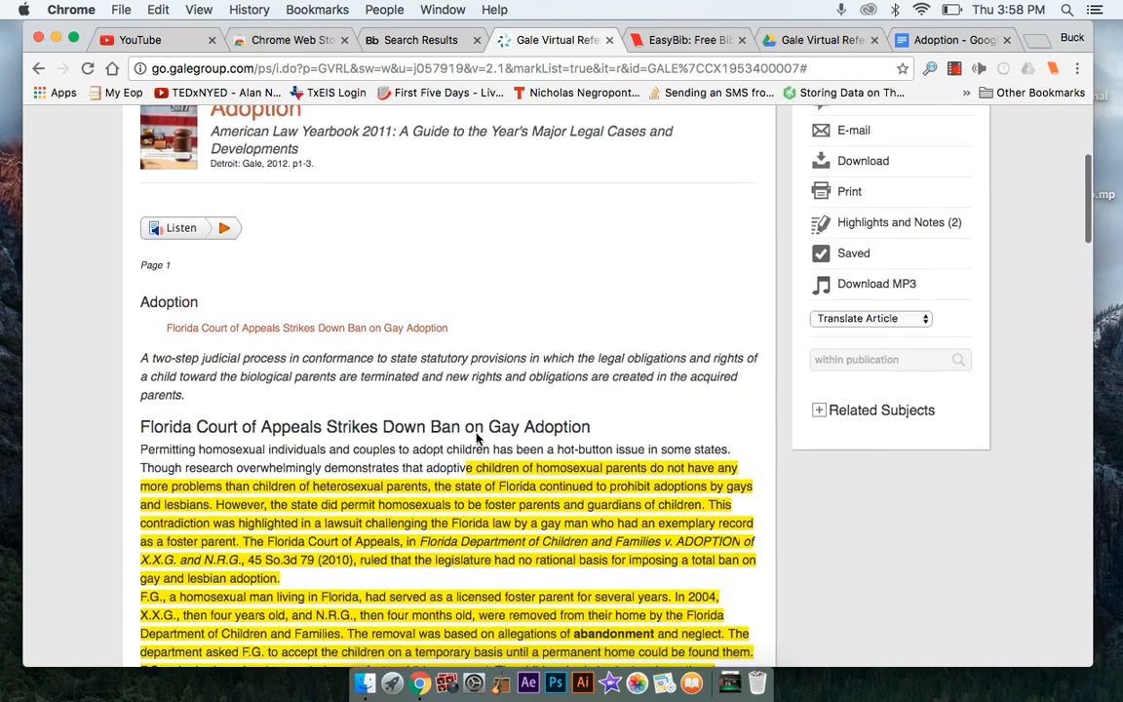
scroll(477, 439, "up", 3)
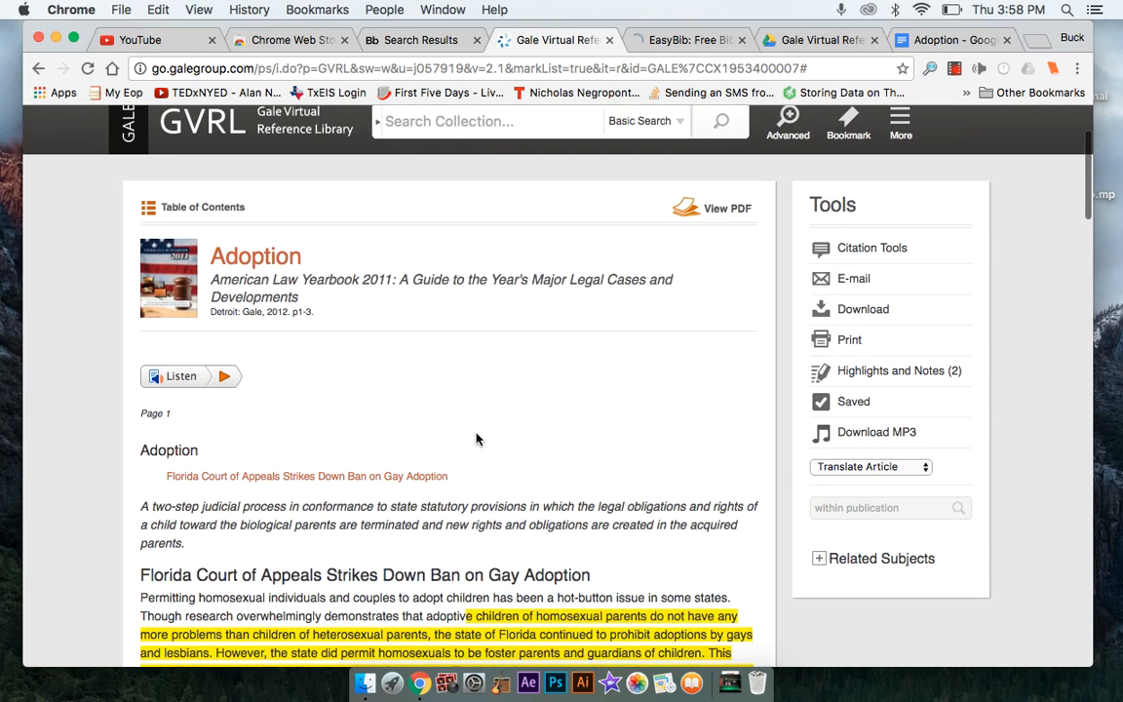
scroll(523, 604, "down", 1)
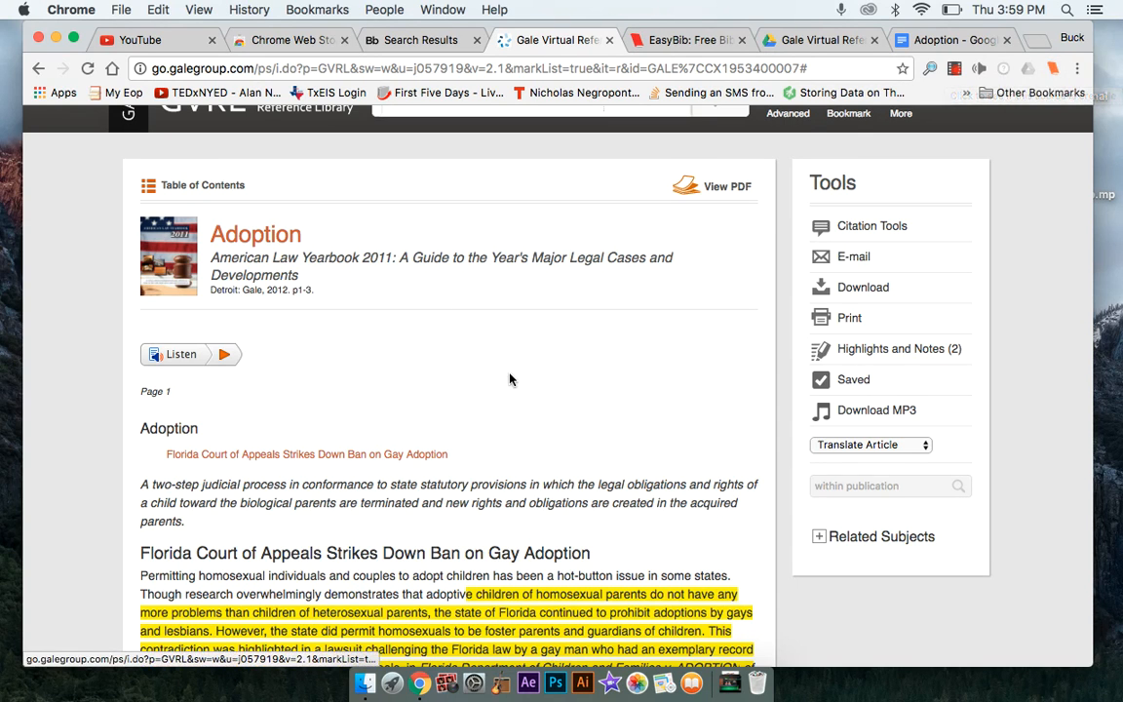
scroll(509, 379, "down", 2)
scroll(509, 379, "down", 1)
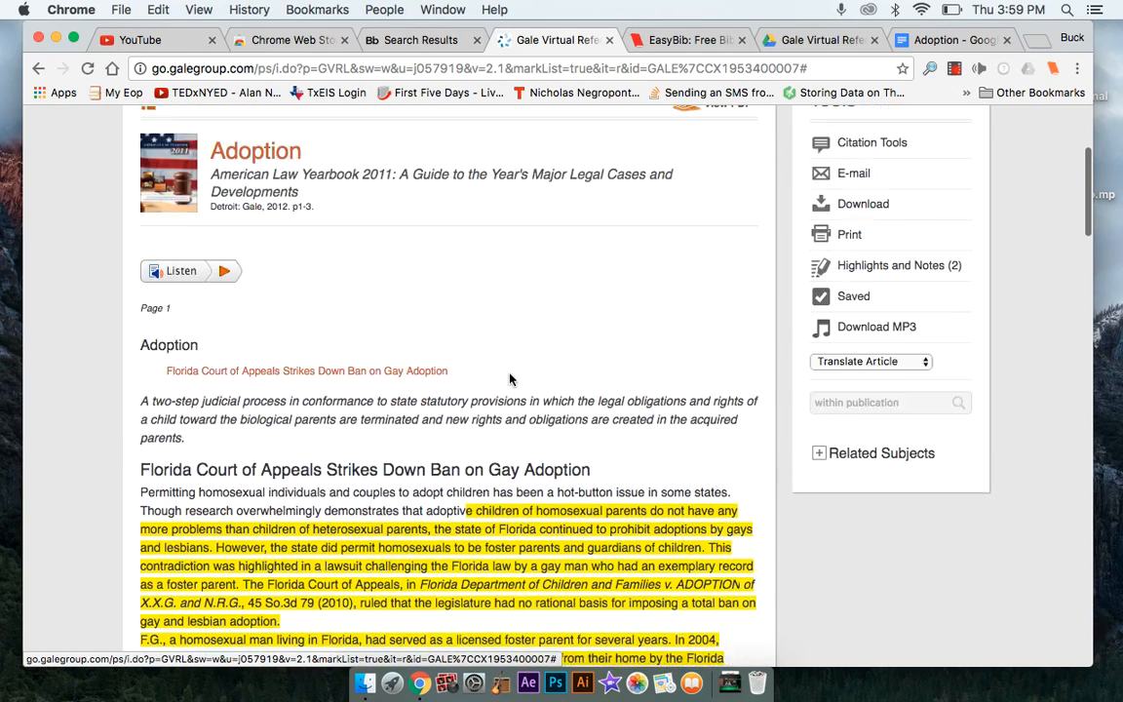
scroll(511, 381, "up", 3)
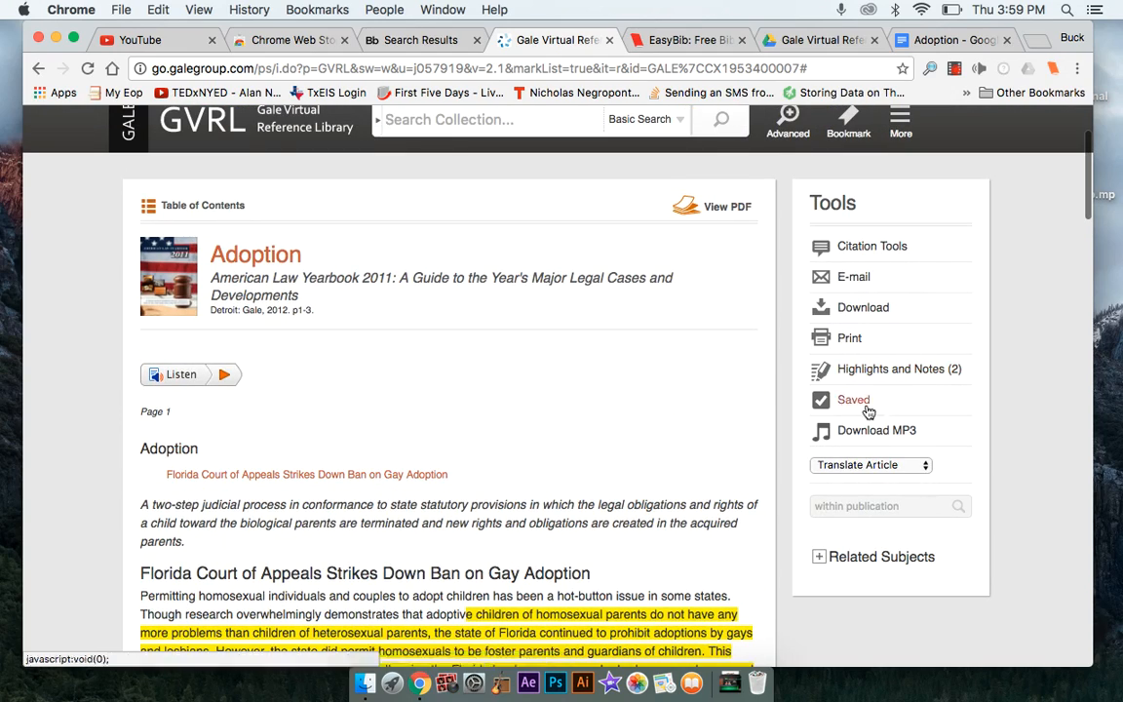
scroll(657, 471, "up", 3)
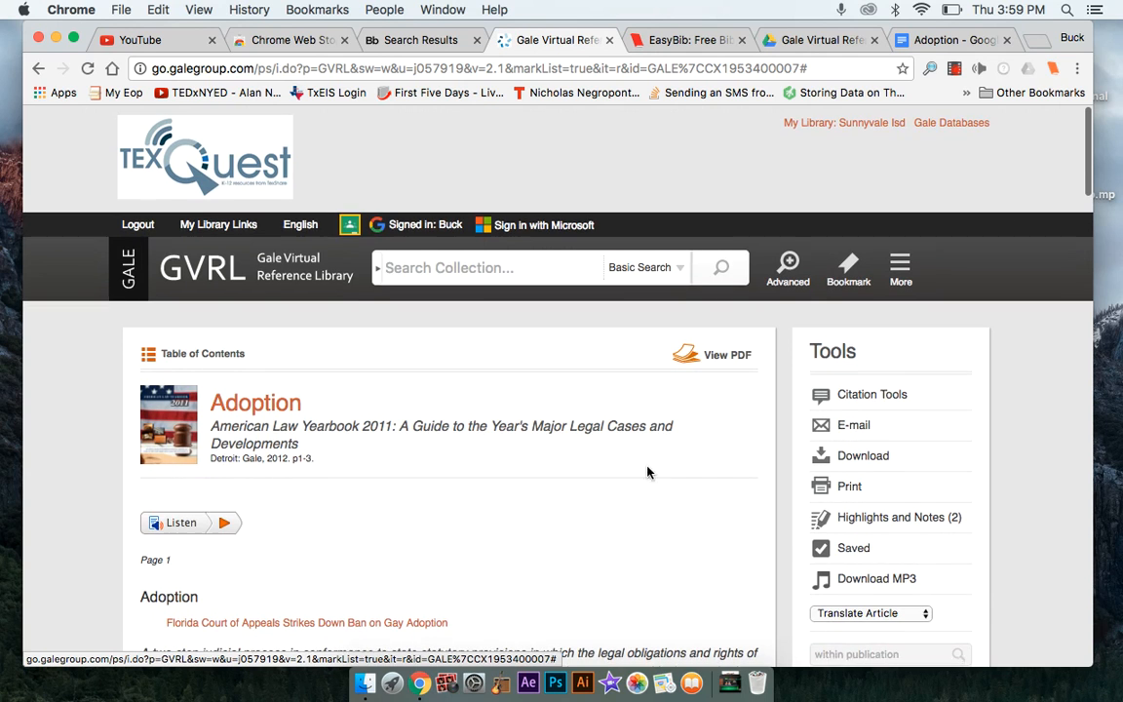